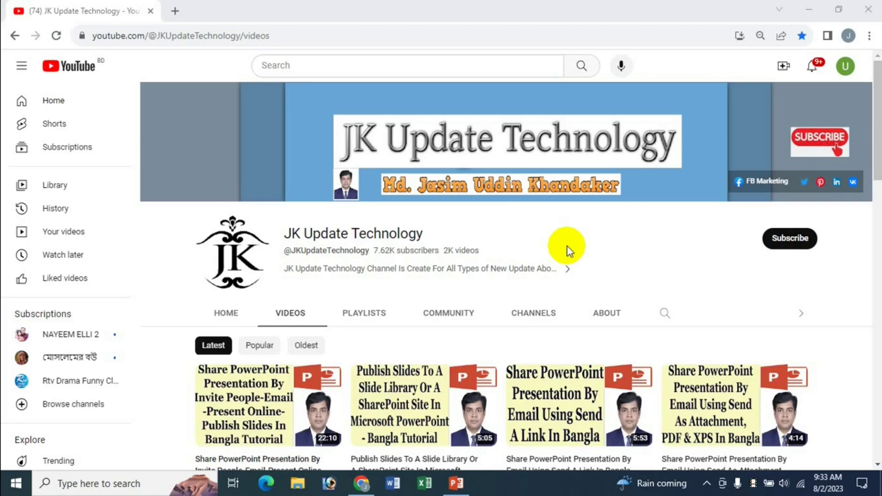
Step: Switch from Chrome to the open jasim Presentation Final slides in PowerPoint
click(455, 483)
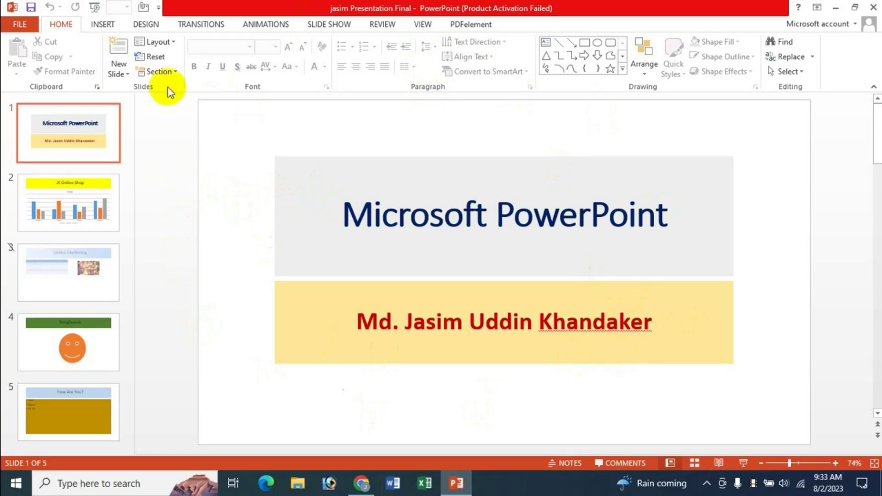
Step: Open the Publish as PDF or XPS window from the File menu's Export page
click(17, 26)
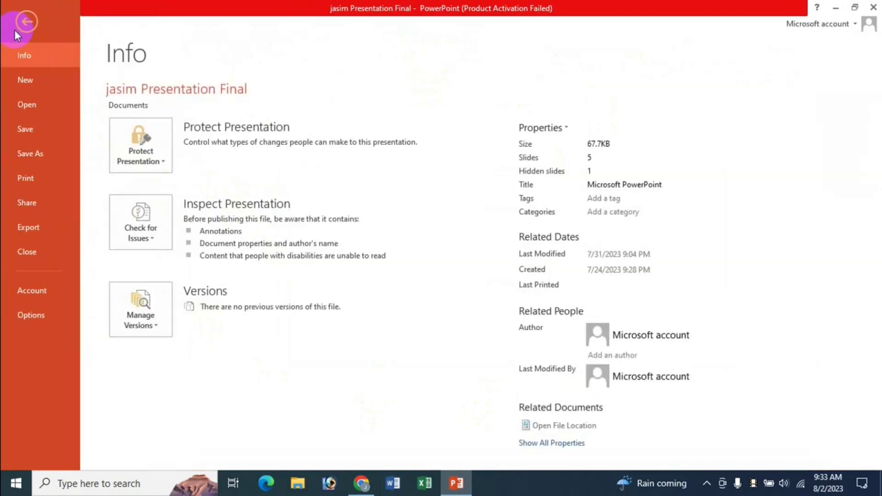
click(24, 228)
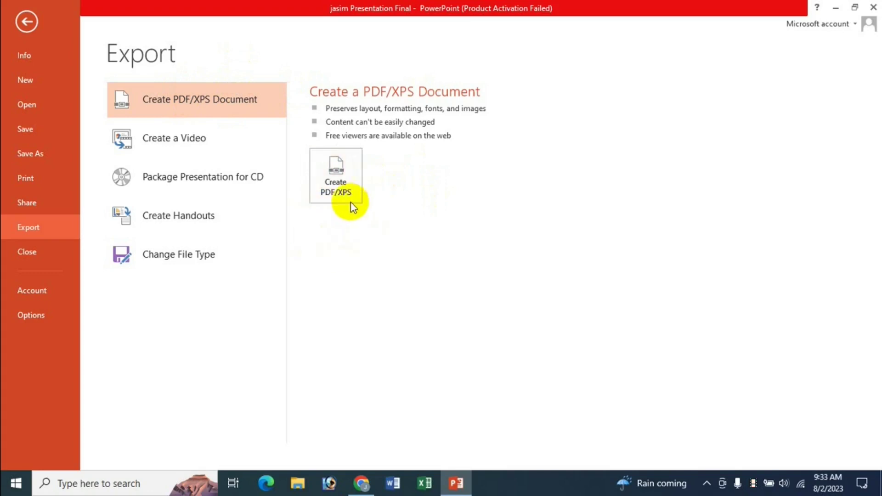
click(347, 185)
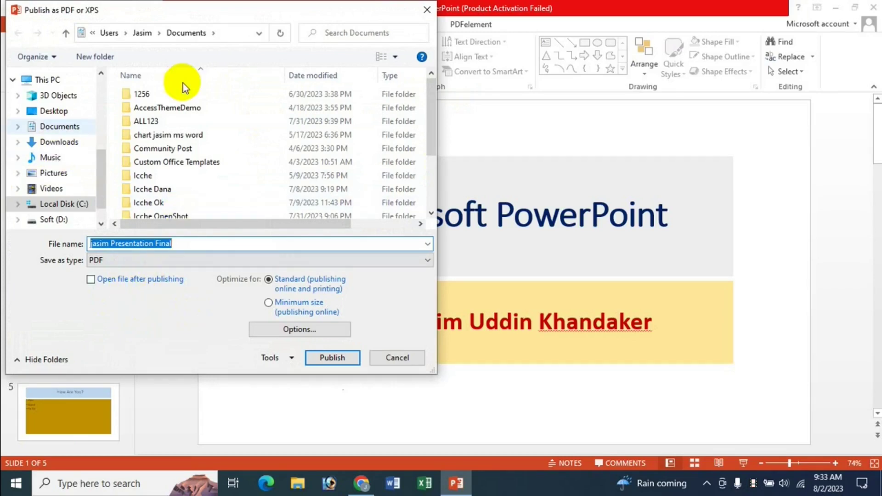
mouse_move(56, 151)
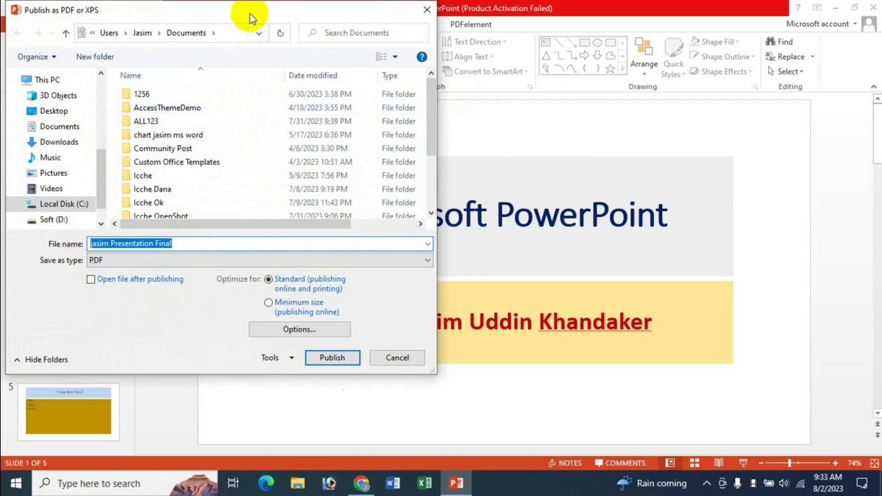
Step: Rename the output 'jasim Presentation 589', keep PDF as the type, and publish it
drag(248, 12, 396, 89)
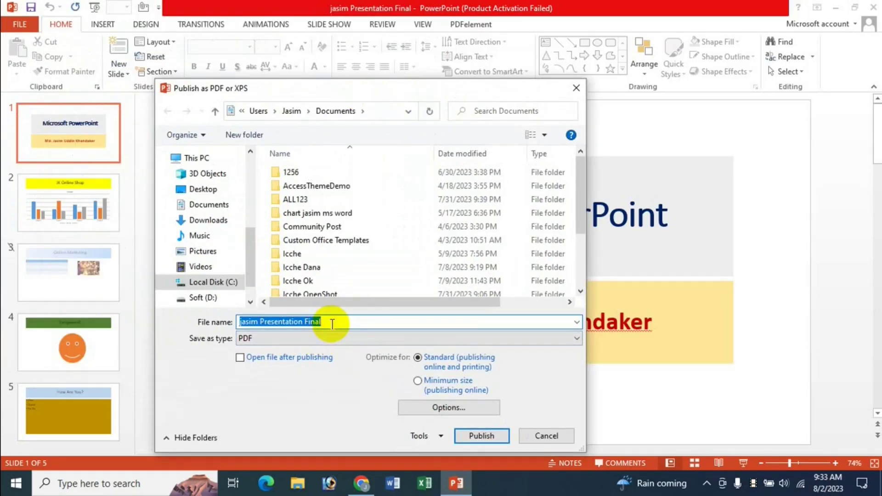
click(327, 322)
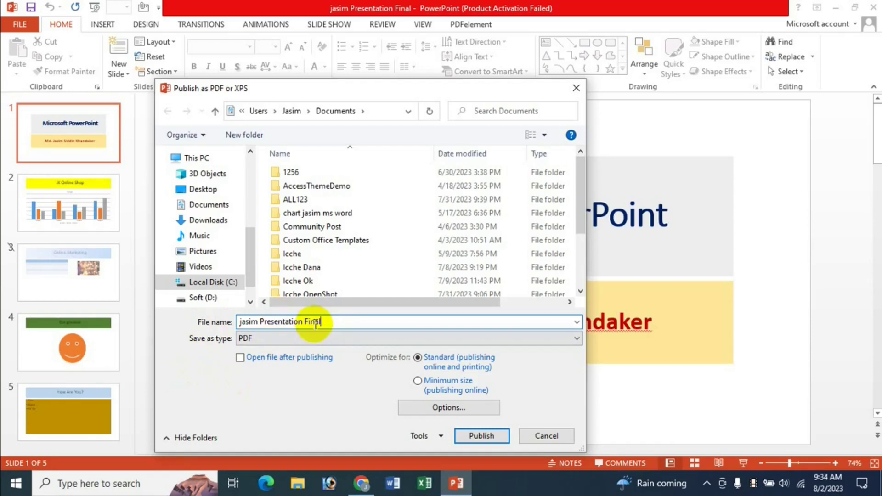
double_click(313, 322)
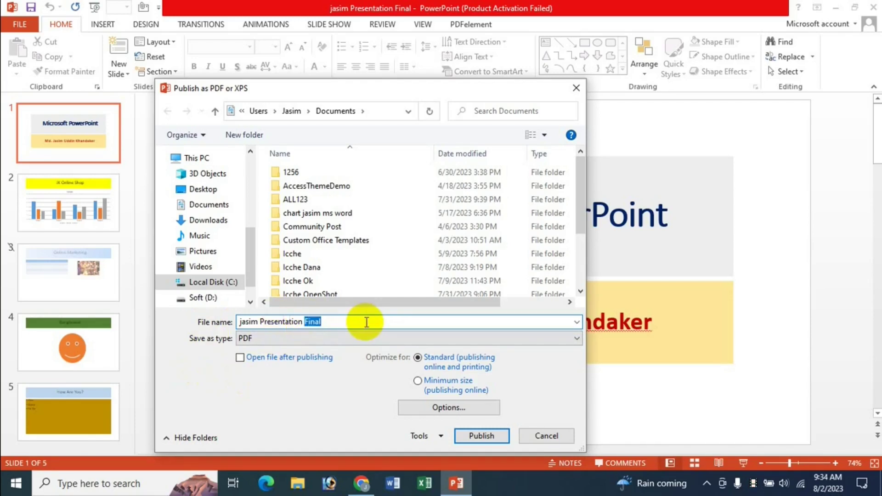
key(BackSpace)
text(58)
text(9)
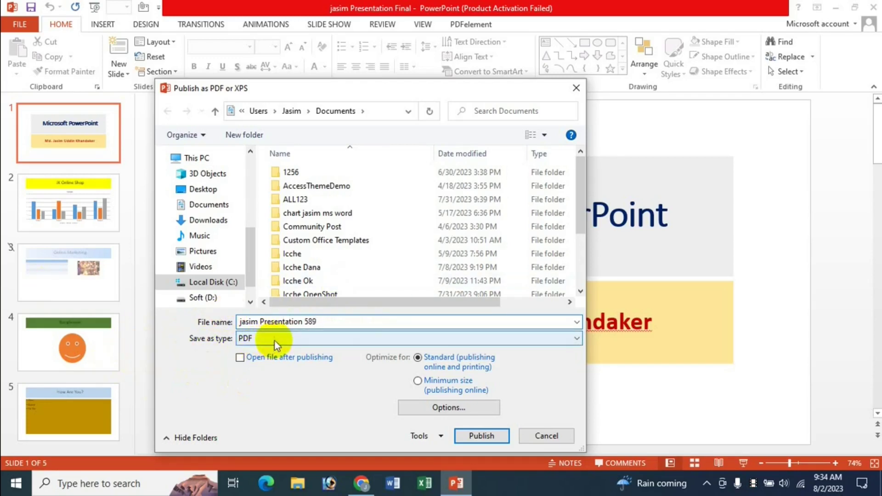
click(288, 340)
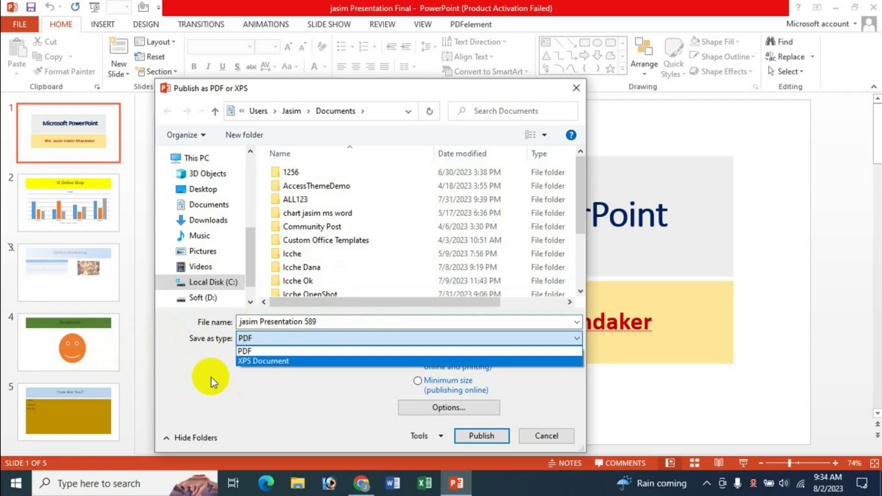
click(255, 351)
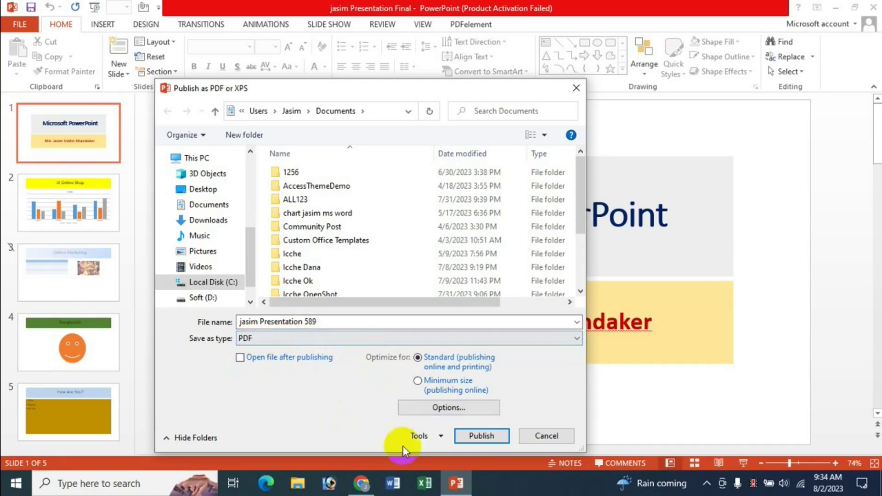
click(475, 439)
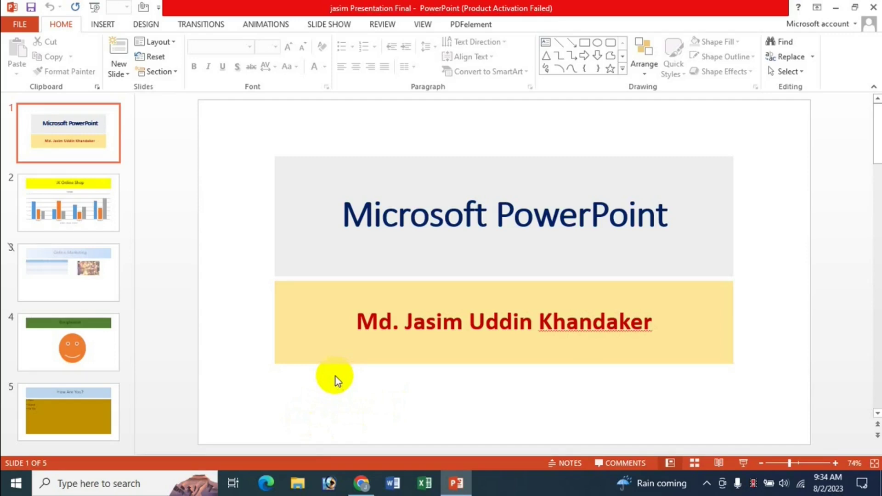
Step: Find the jasim Presentation 589 PDF in Documents and drag it toward Chrome
click(304, 487)
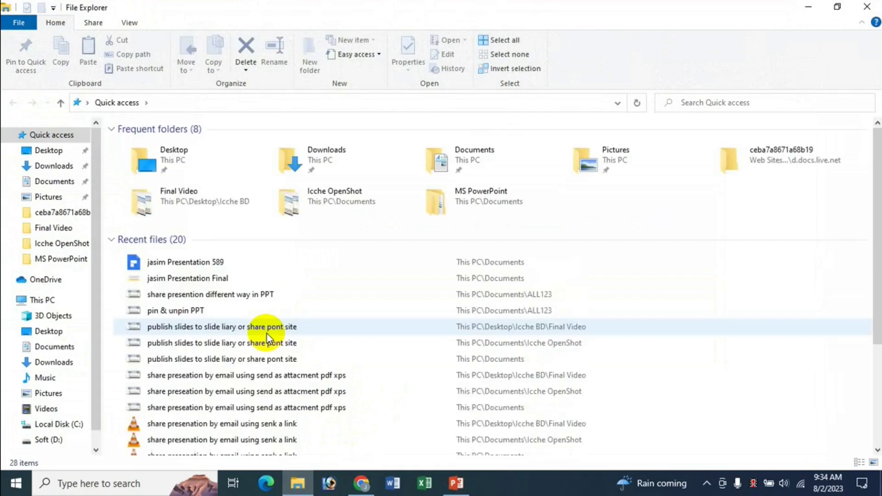
mouse_move(54, 362)
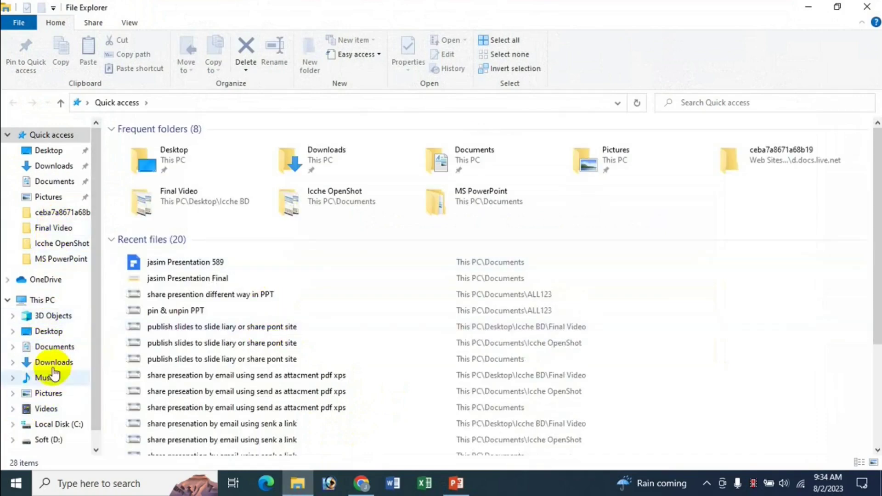
click(52, 349)
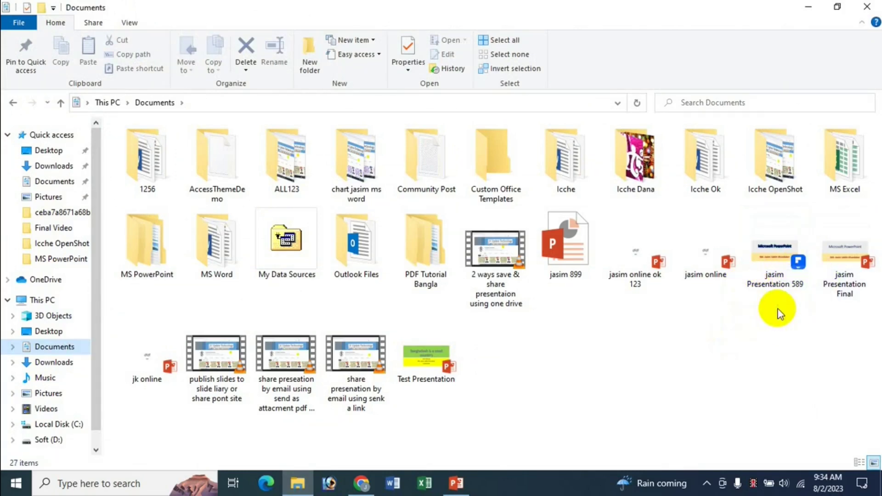
drag(782, 288, 482, 430)
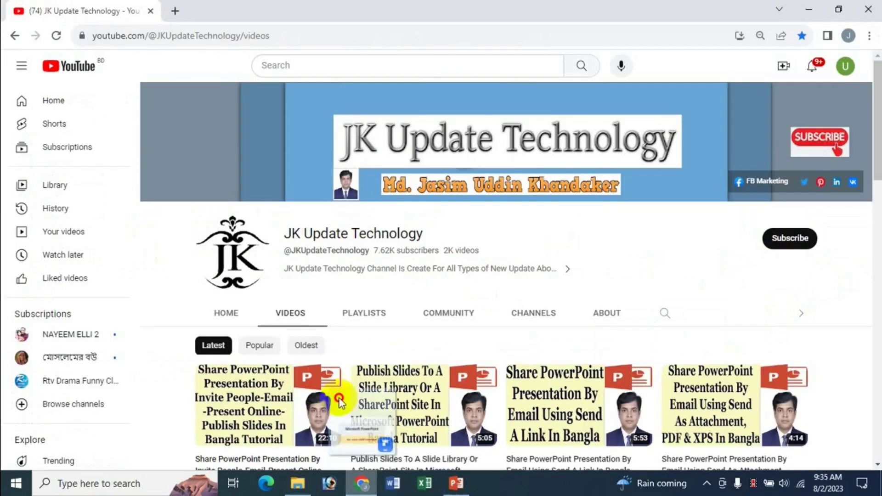
mouse_move(482, 430)
mouse_down()
mouse_move(165, 235)
mouse_move(133, 131)
mouse_up()
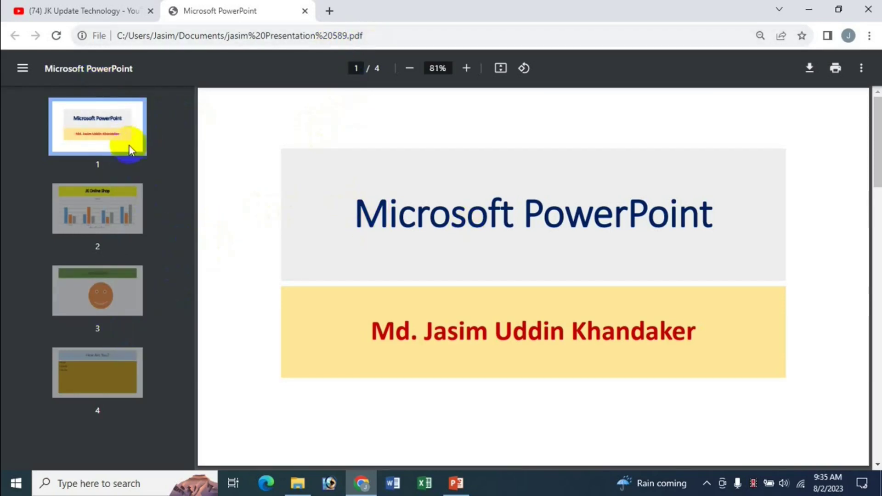
click(107, 212)
click(99, 293)
click(103, 370)
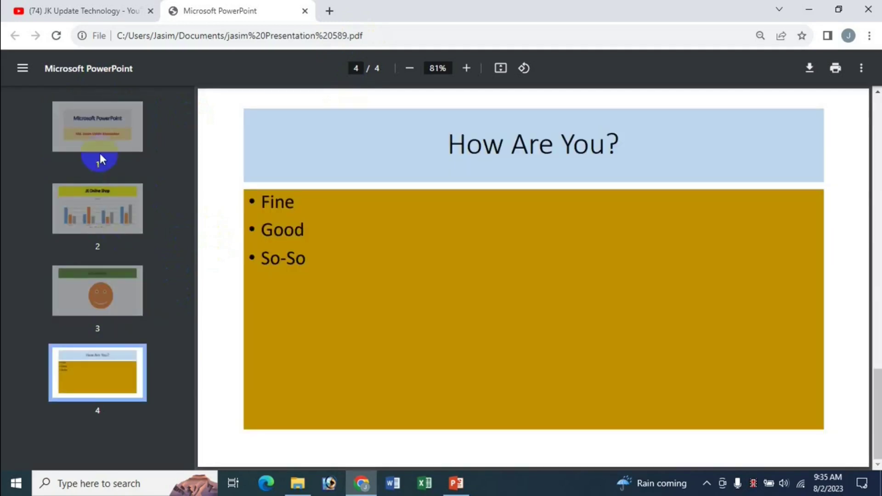
click(101, 138)
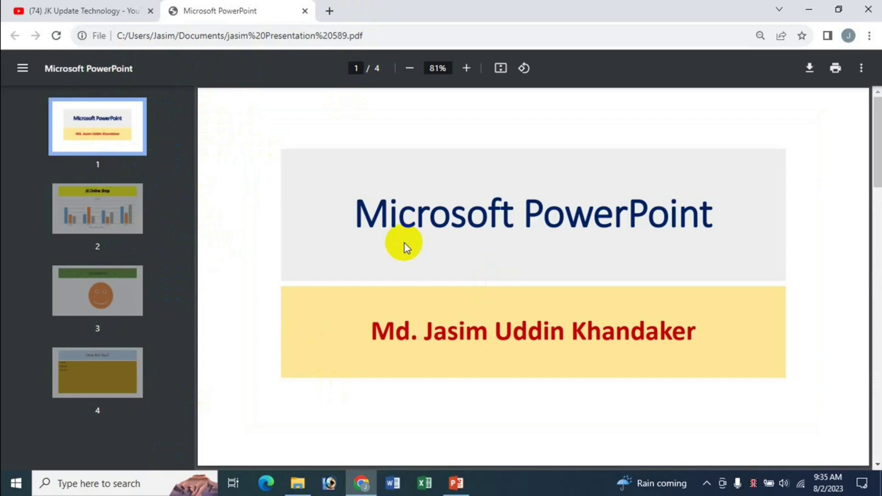
click(304, 11)
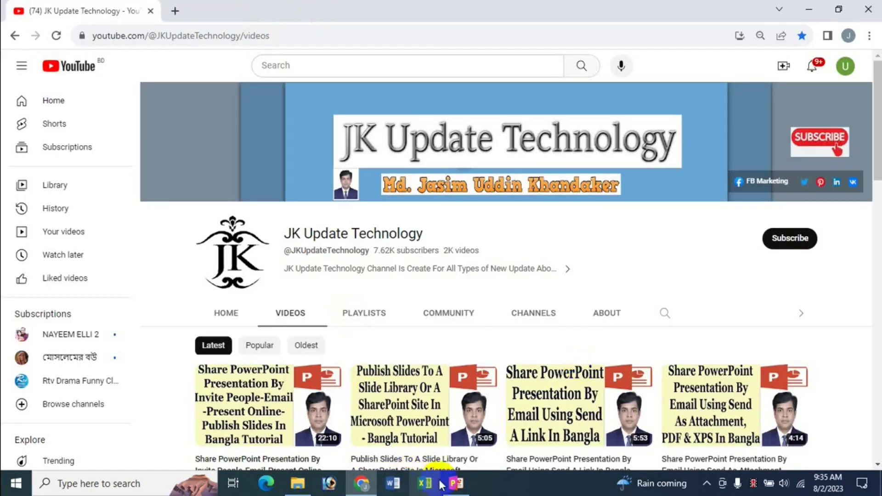
Step: Back in PowerPoint, reopen the Publish as PDF or XPS window from Export
click(458, 487)
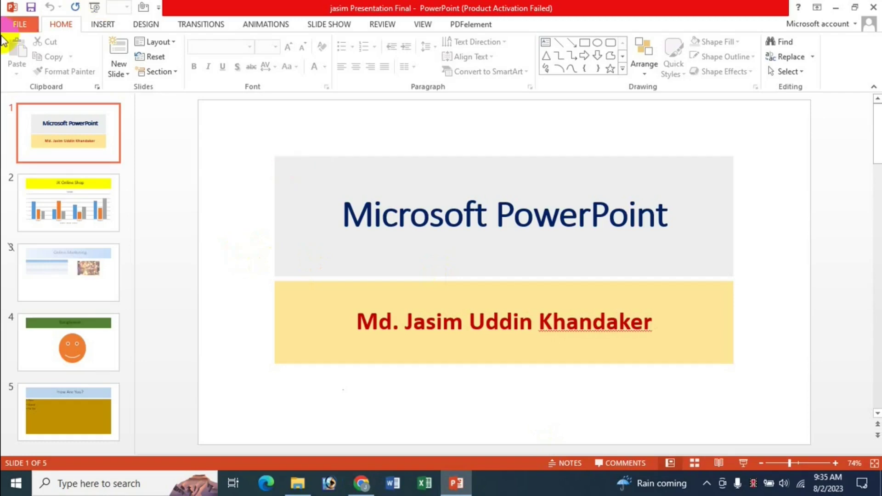
click(20, 24)
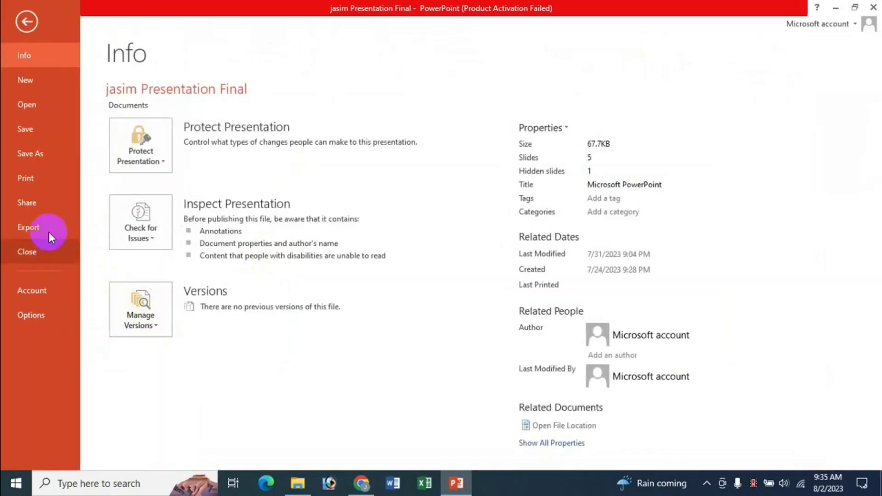
click(48, 233)
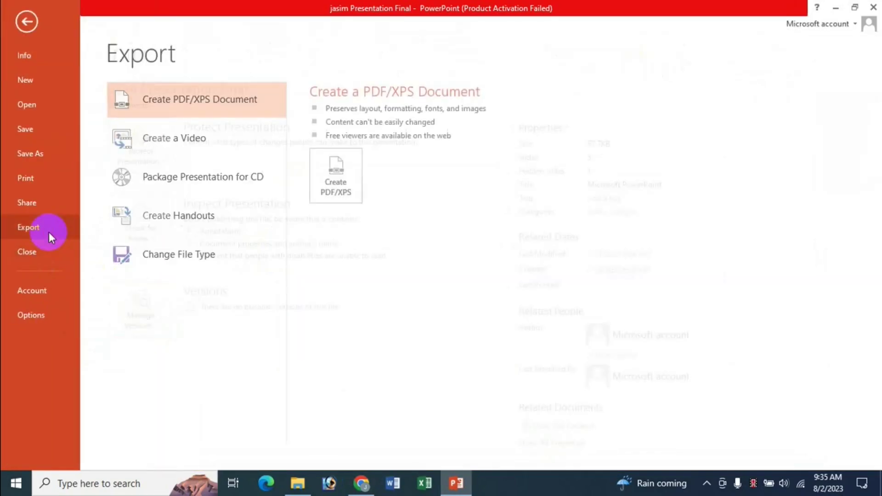
click(340, 182)
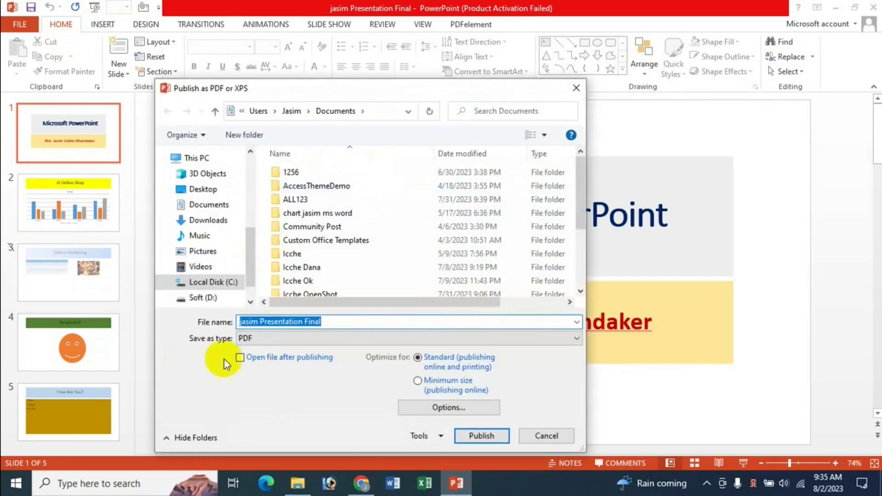
Step: Set the type to XPS Document, keep the name 'jasim Presentation Final', and publish
click(288, 340)
click(264, 362)
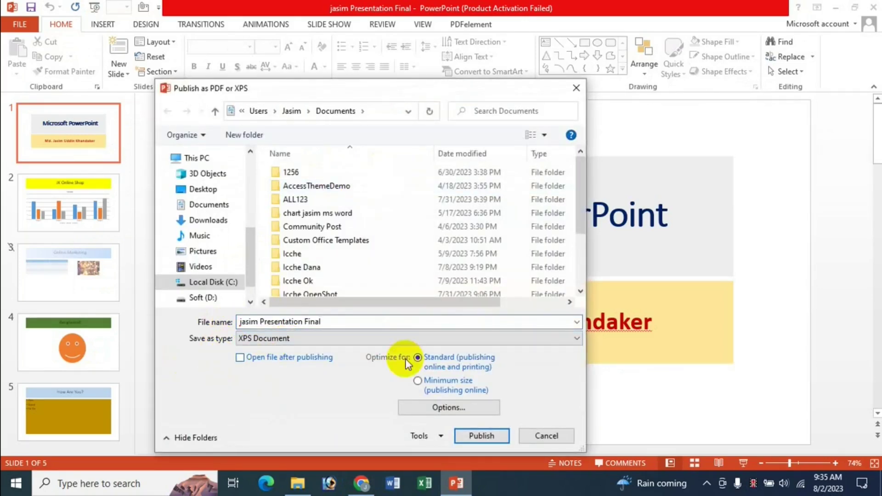
triple_click(342, 321)
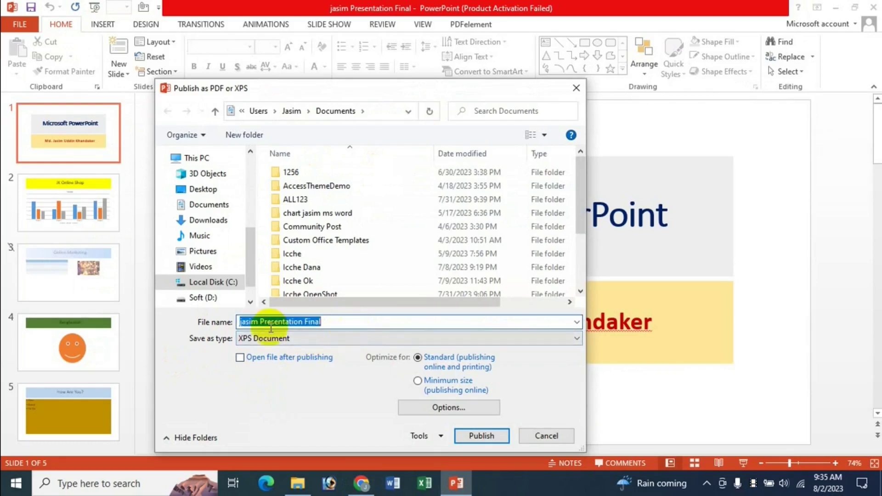
click(340, 327)
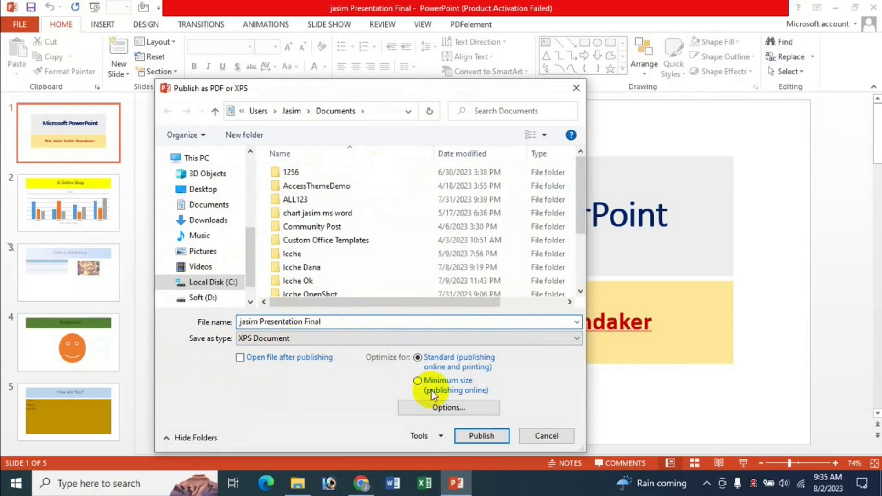
click(481, 436)
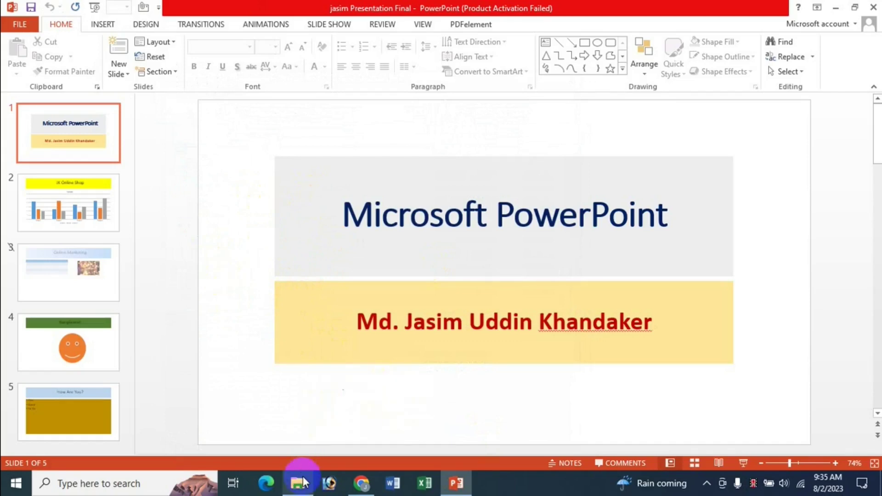
Step: Try opening jasim Presentation Final.xps from Documents, dismiss the app prompt, and return to PowerPoint
click(298, 483)
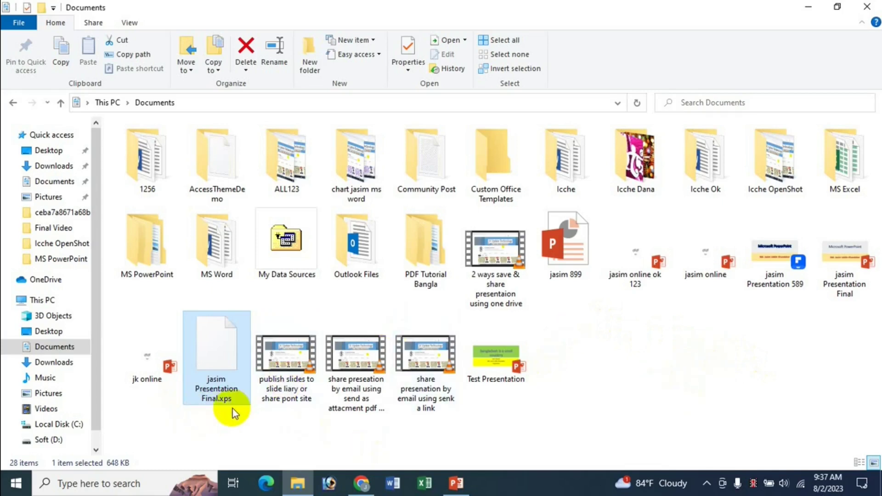
double_click(220, 385)
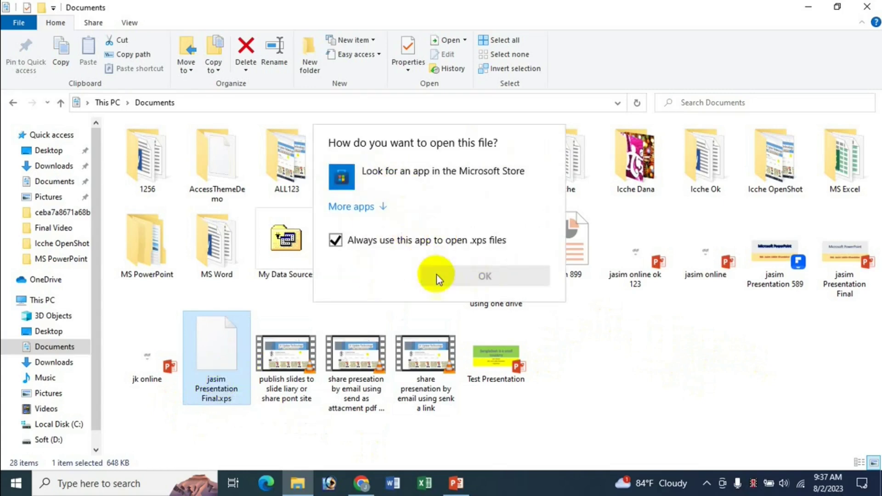
click(355, 208)
drag(561, 218, 570, 333)
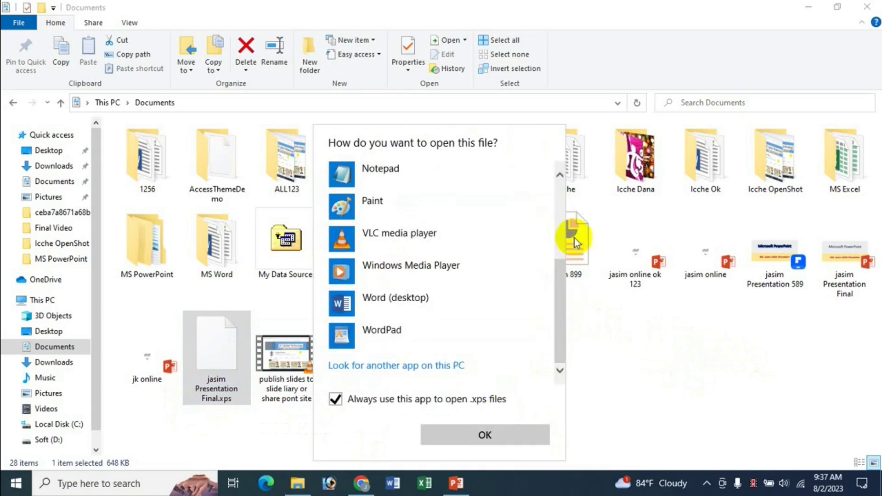
click(666, 388)
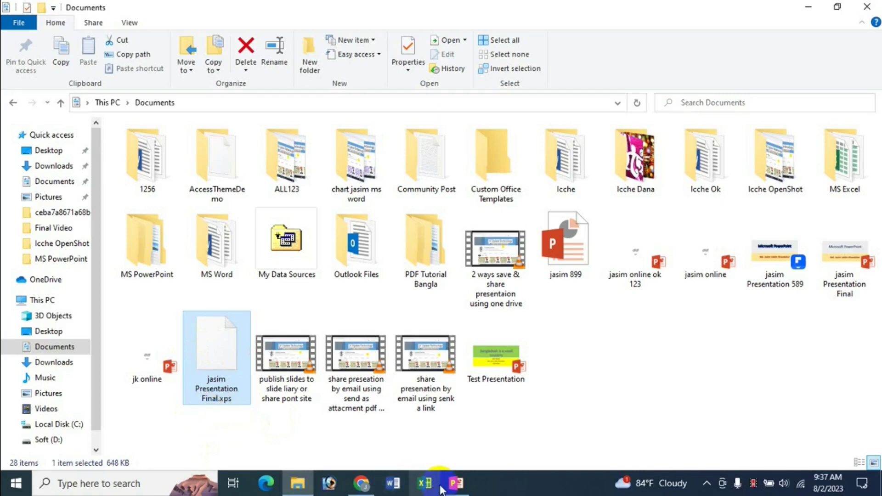
click(456, 483)
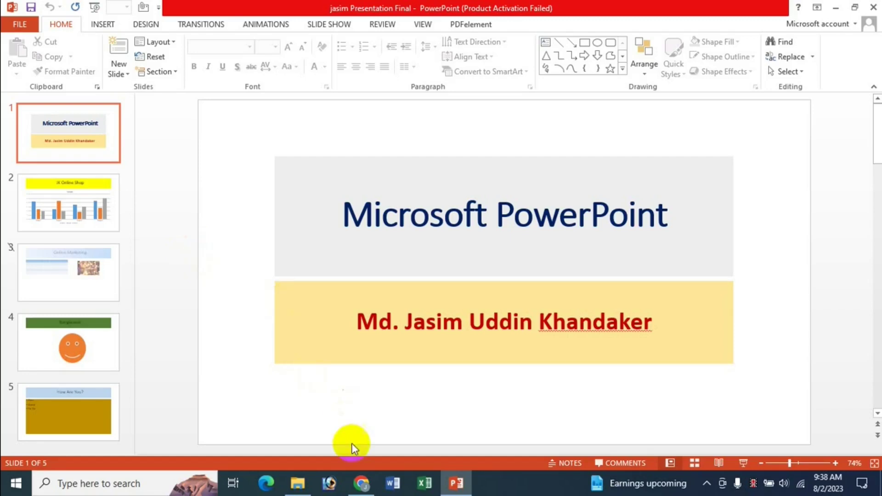
click(362, 483)
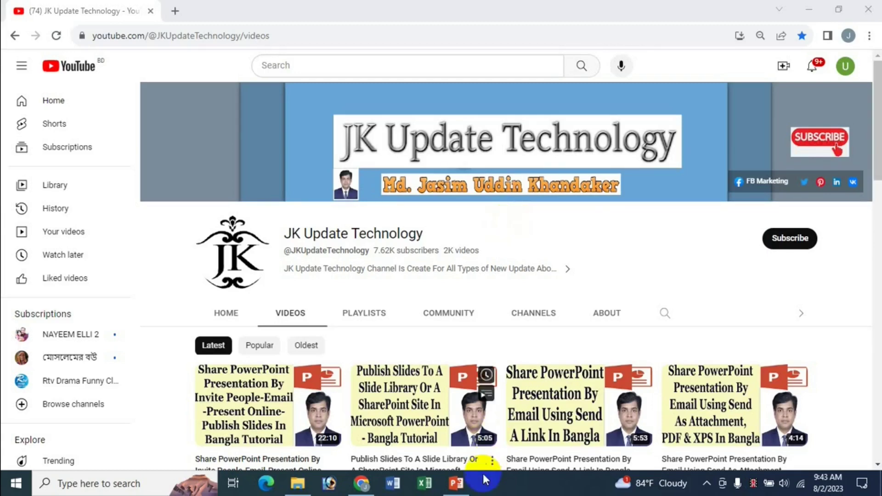
click(456, 483)
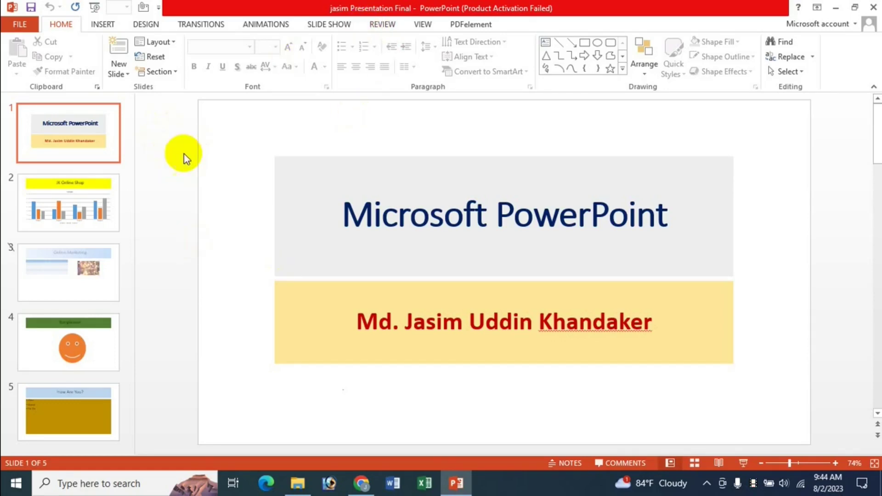
Step: Show the Create a Video export options and list the Computer & HD Displays quality choices
click(18, 25)
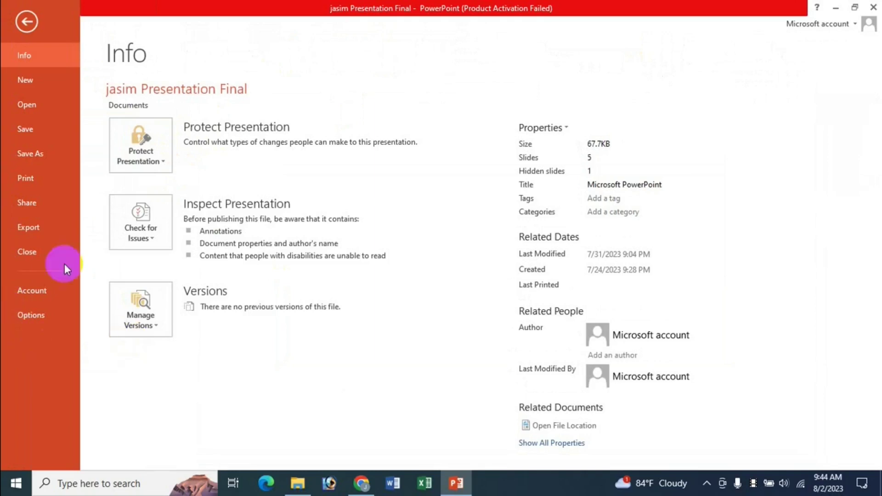
click(33, 229)
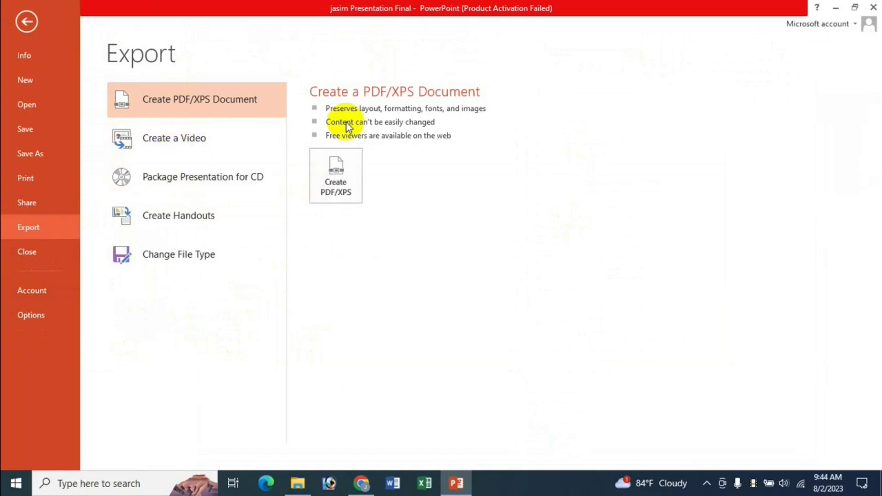
click(181, 143)
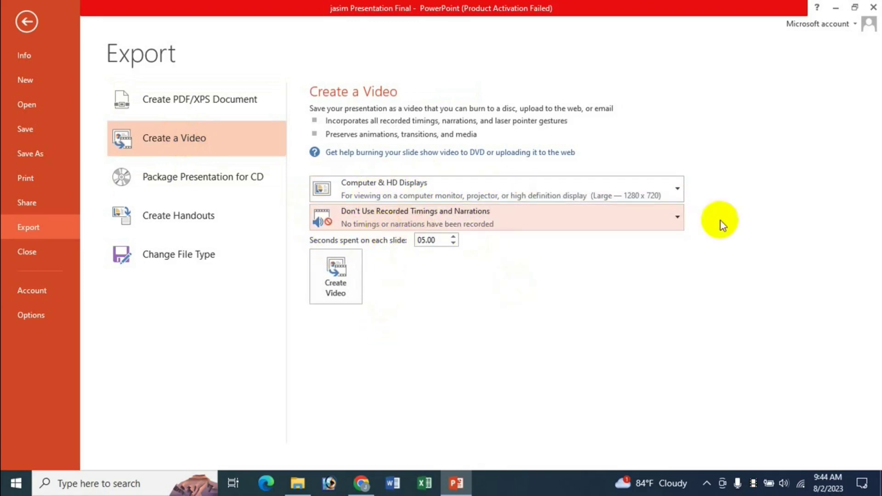
click(678, 192)
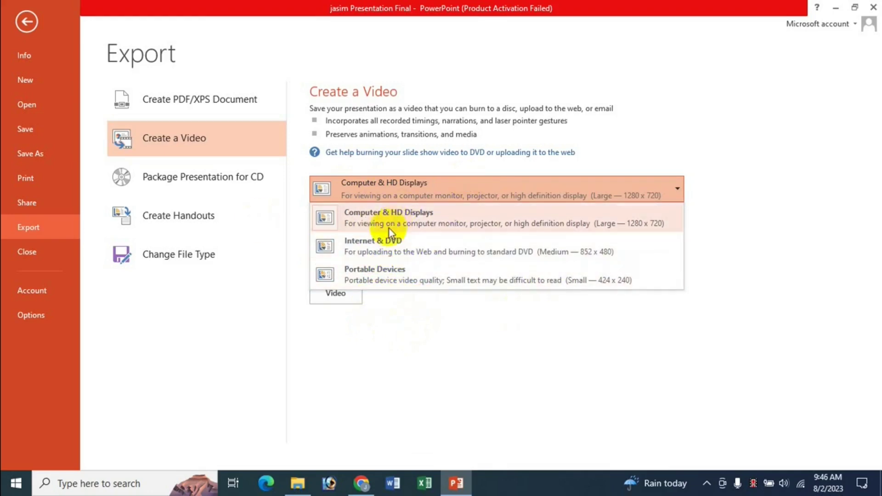
Step: Keep Computer & HD Displays with no recorded timings, set 06.00 seconds per slide, and create the video
click(414, 216)
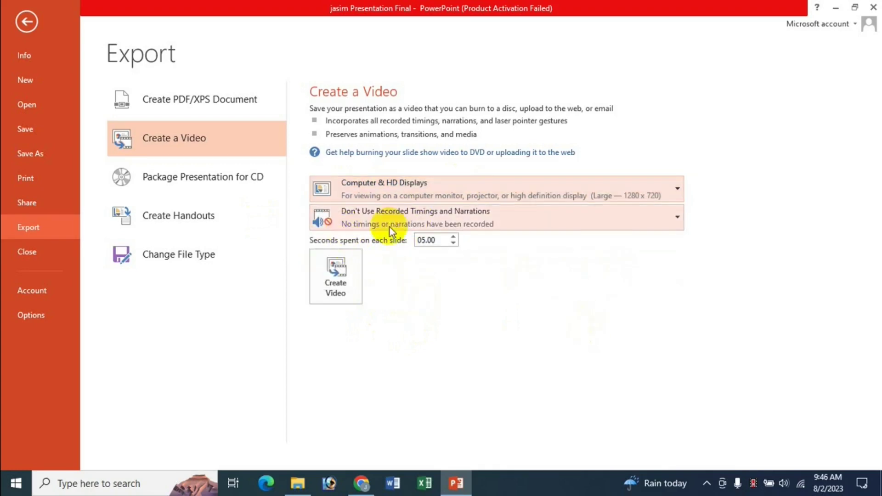
click(561, 222)
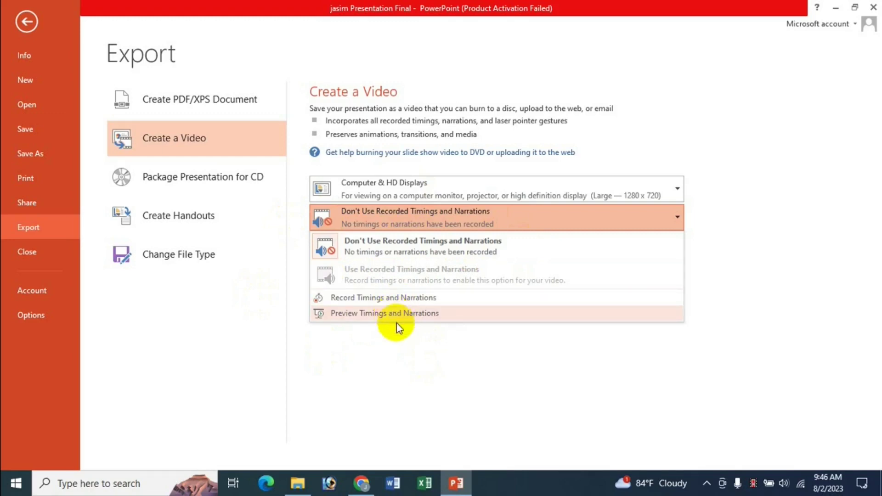
click(388, 246)
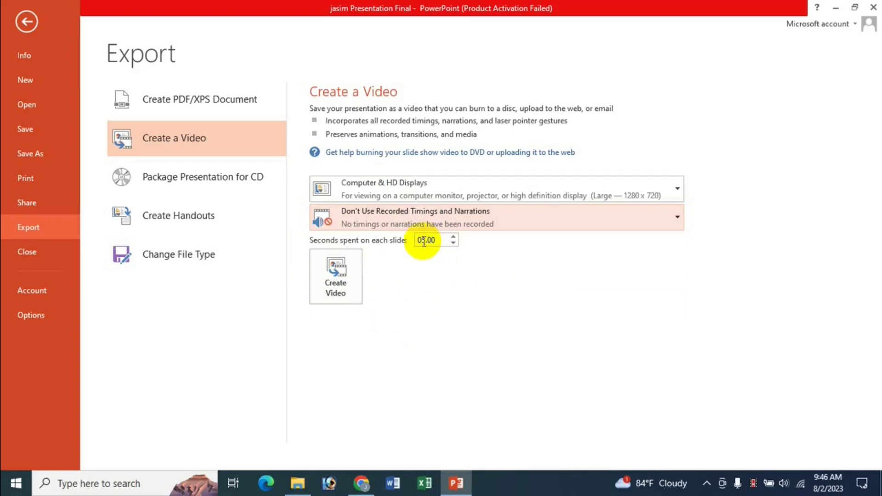
click(453, 237)
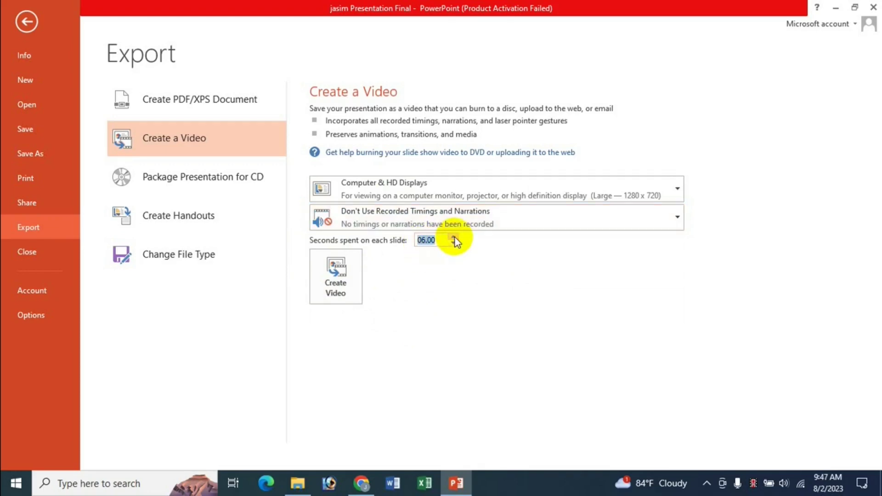
click(421, 275)
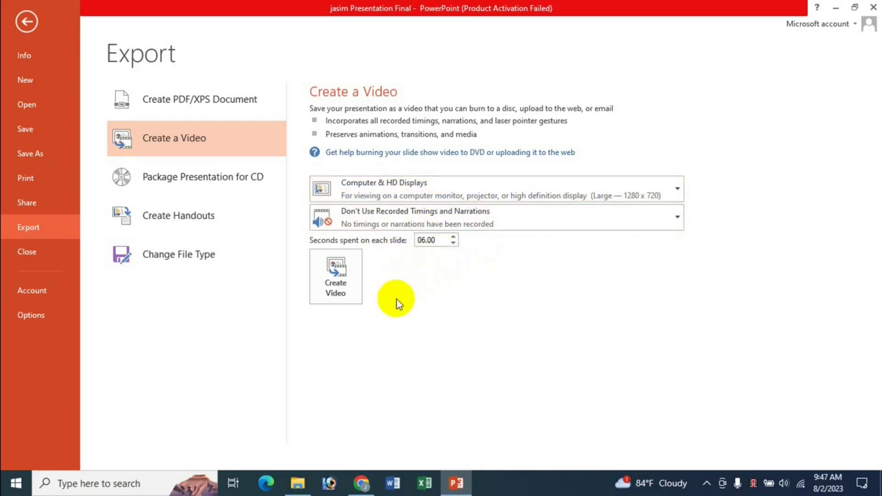
click(338, 296)
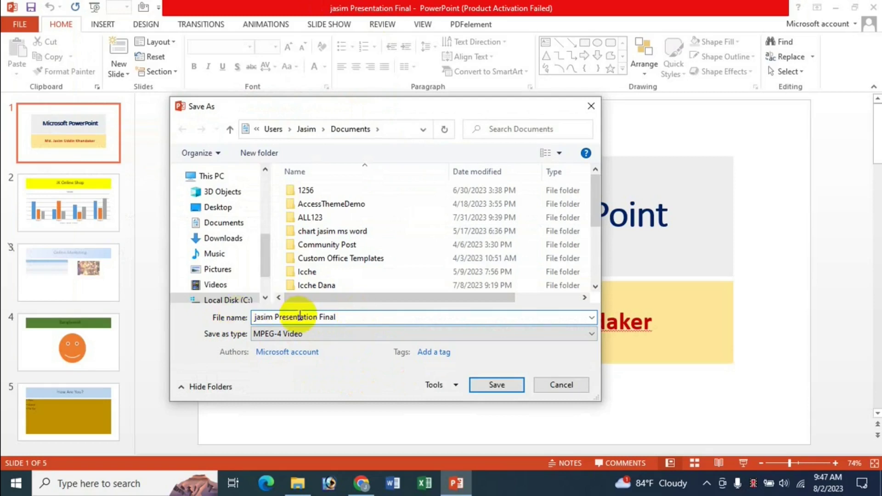
Step: Save the video as MPEG-4 named 'jasim Presentation OK' in Documents
double_click(322, 317)
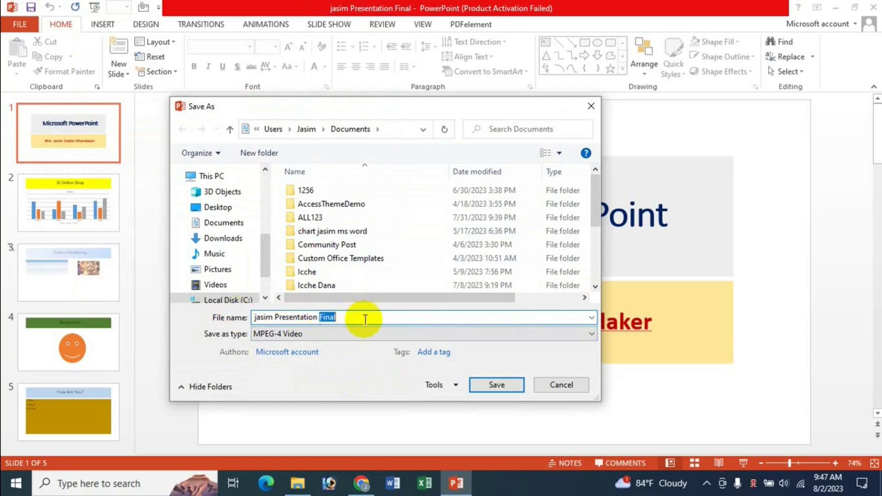
key(BackSpace)
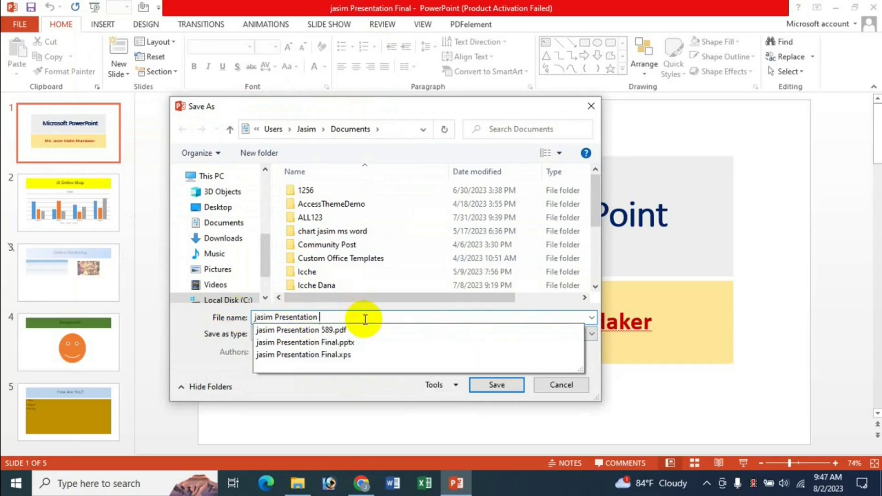
text(OK)
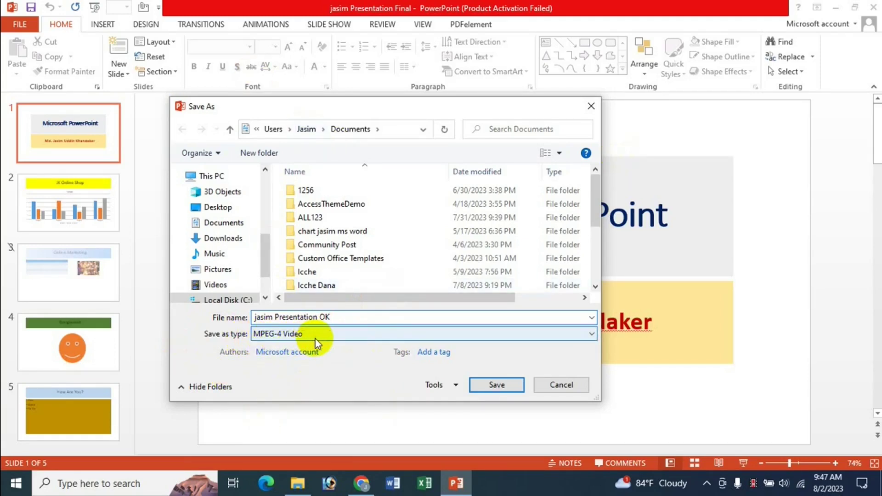
click(338, 335)
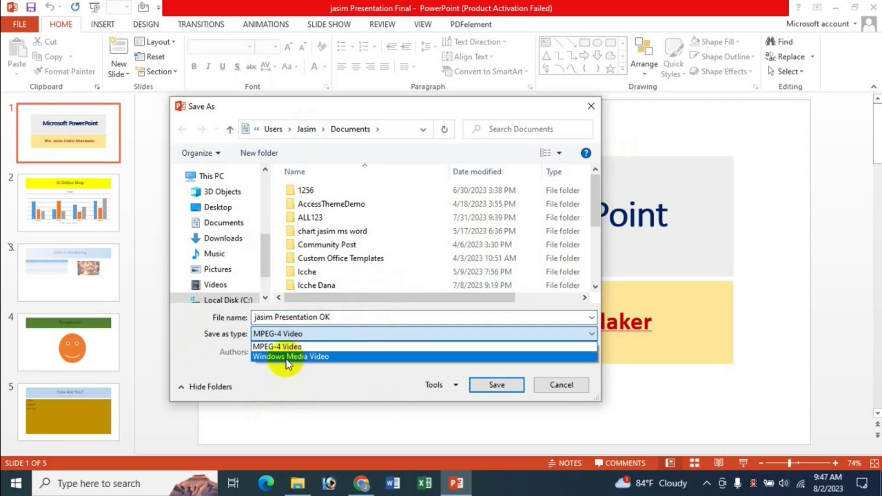
click(317, 358)
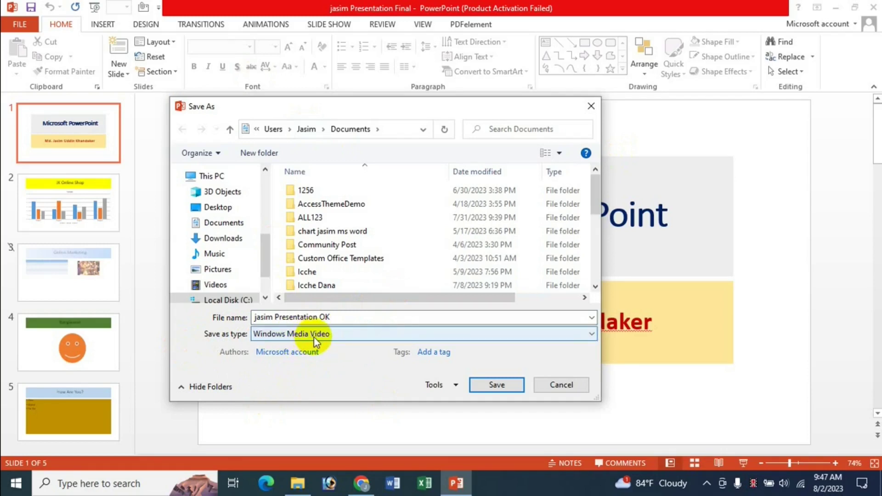
click(260, 334)
click(274, 348)
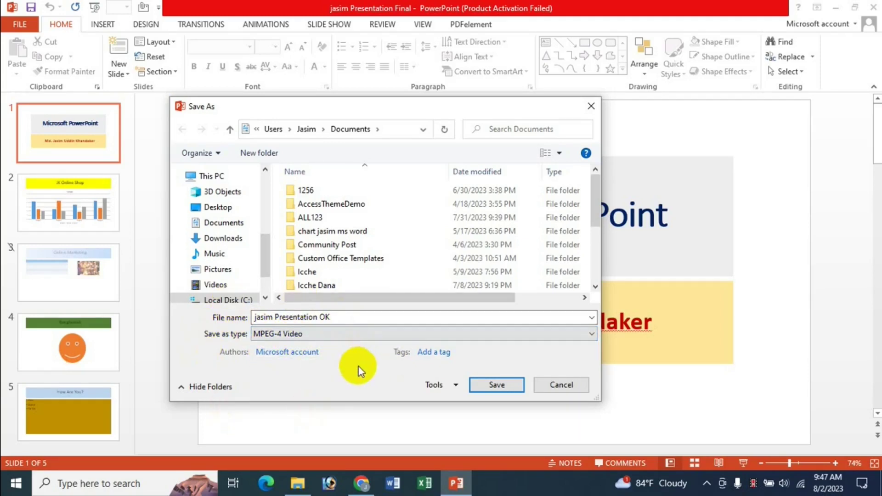
click(487, 385)
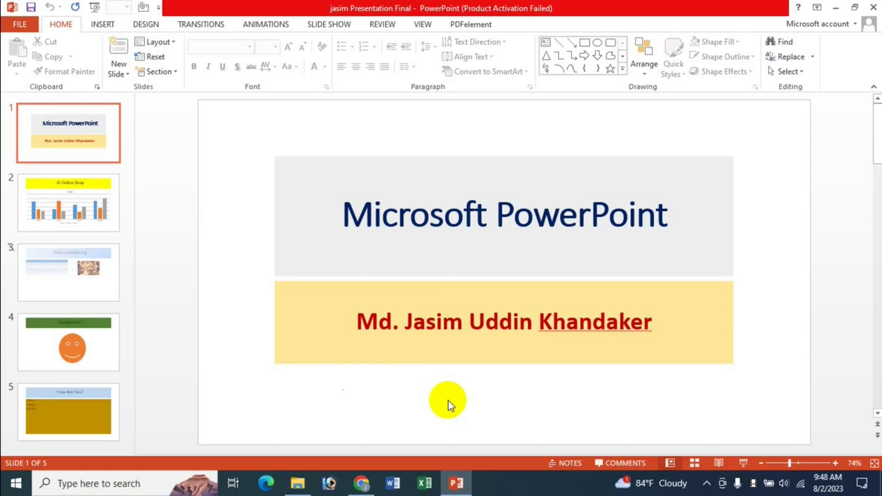
Step: Minimize PowerPoint and play jasim Presentation OK.mp4 from Documents in VLC
click(835, 13)
click(301, 488)
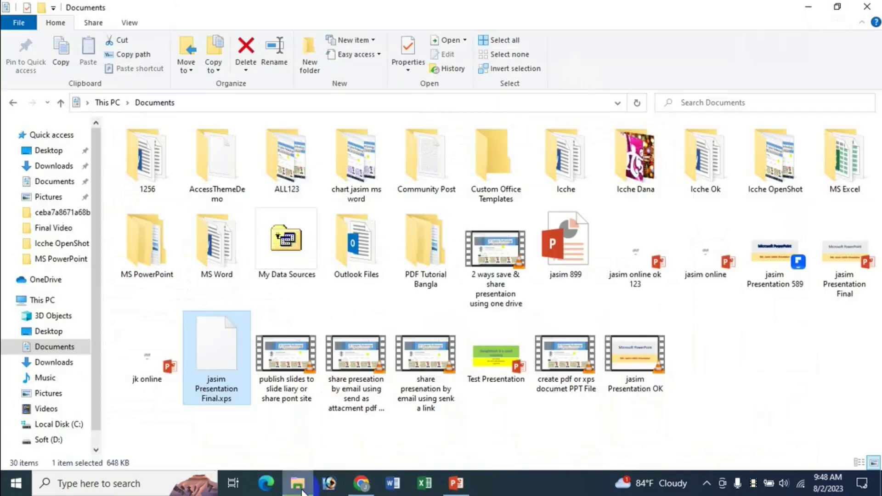
click(487, 417)
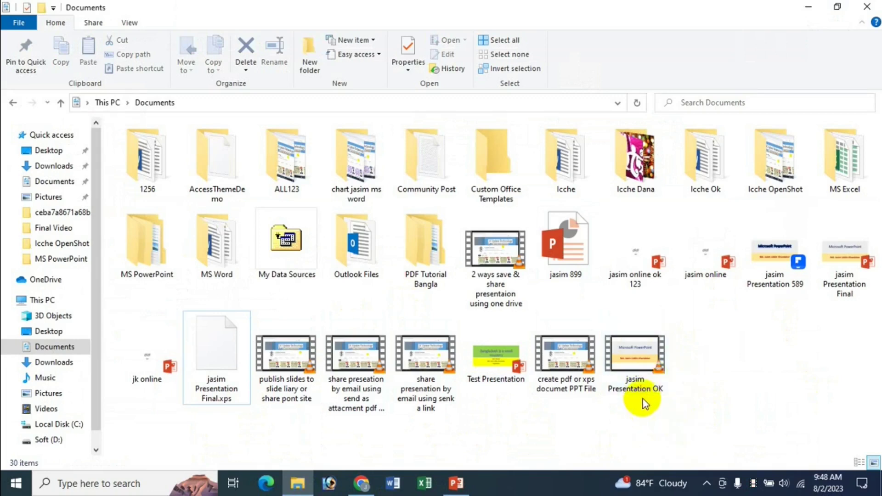
click(642, 378)
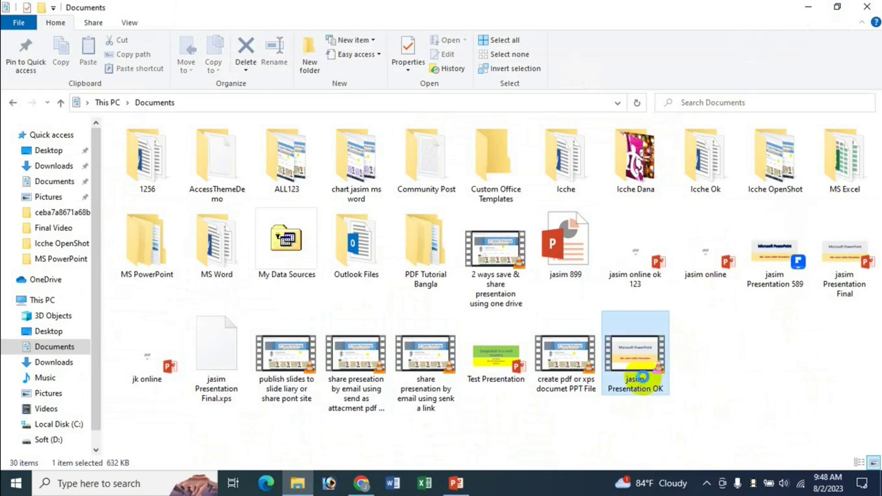
double_click(643, 376)
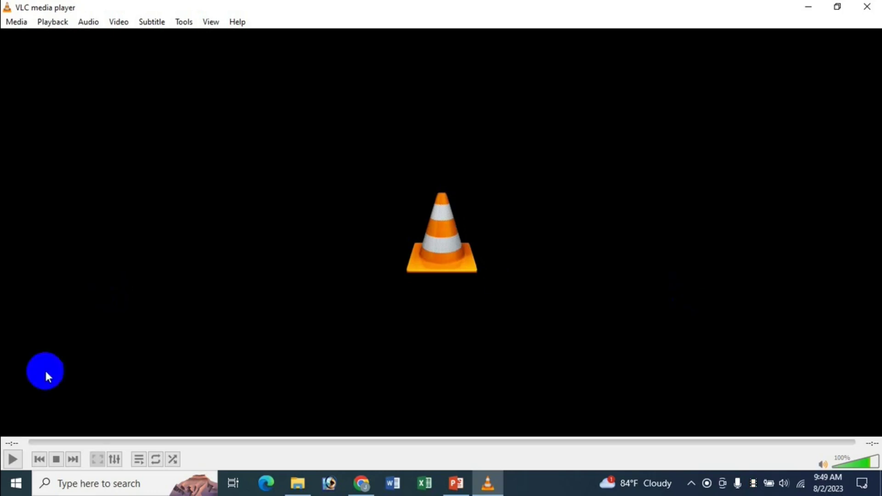
Step: Replay the exported video in VLC from the start, then close VLC and return to PowerPoint
click(7, 463)
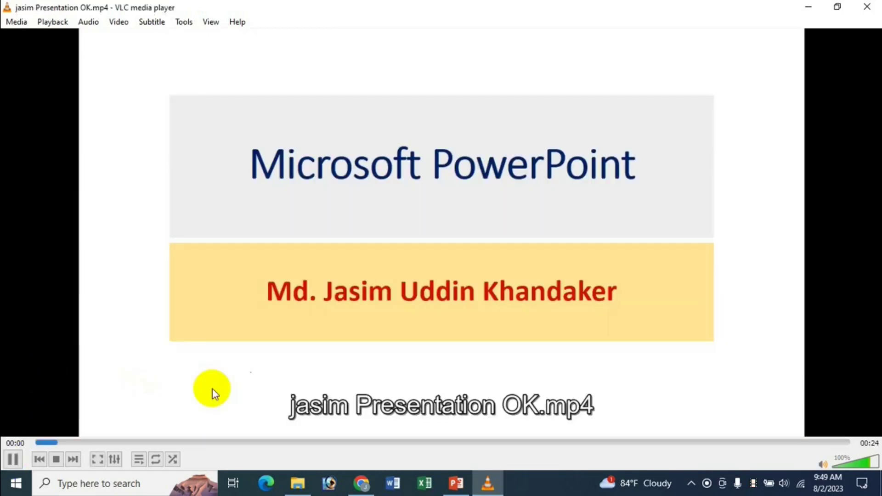
click(867, 6)
click(456, 483)
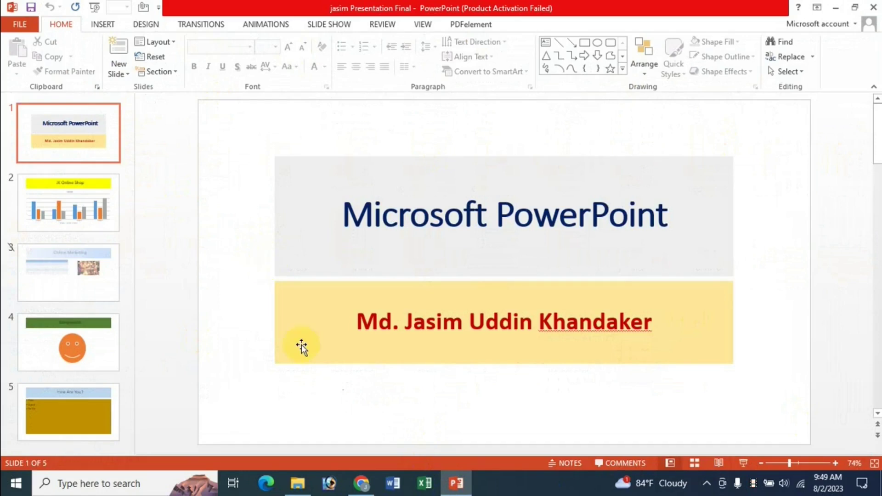
Step: Switch to the YouTube channel's Videos page in Chrome
click(372, 473)
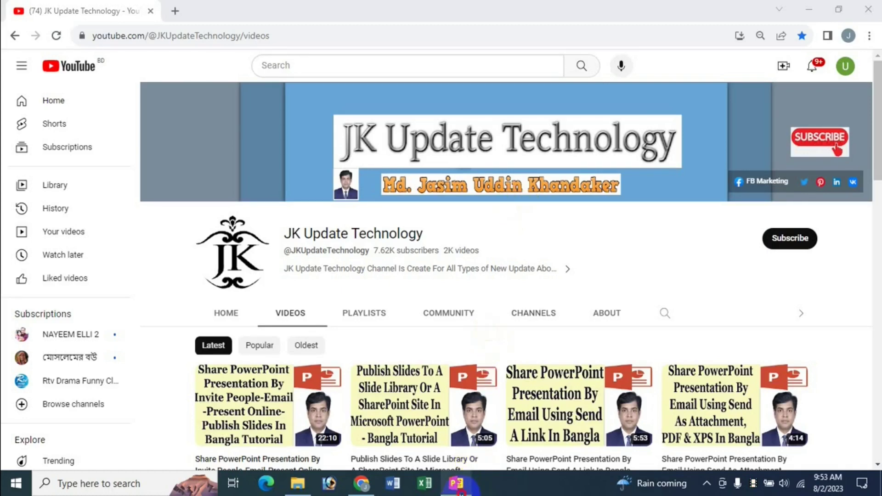
Step: Switch back to the jasim Presentation Final deck in PowerPoint
click(457, 483)
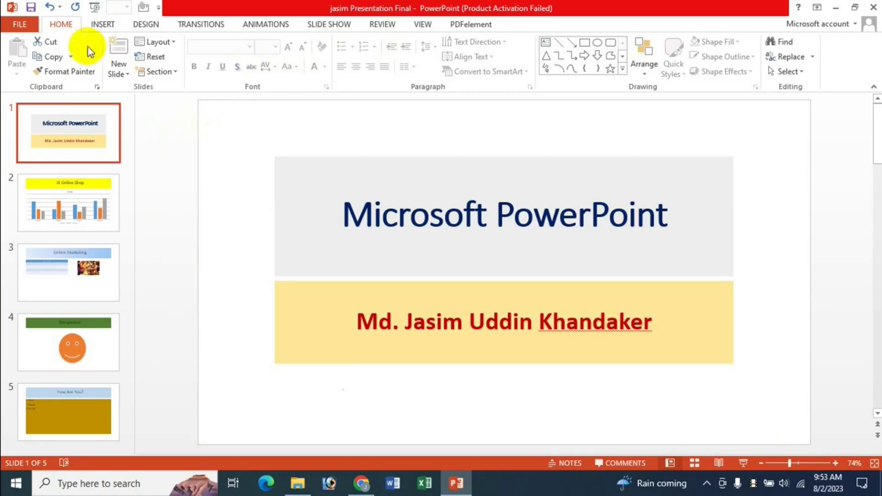
Step: Open the Package for CD dialog from File > Export > Package Presentation for CD
click(19, 24)
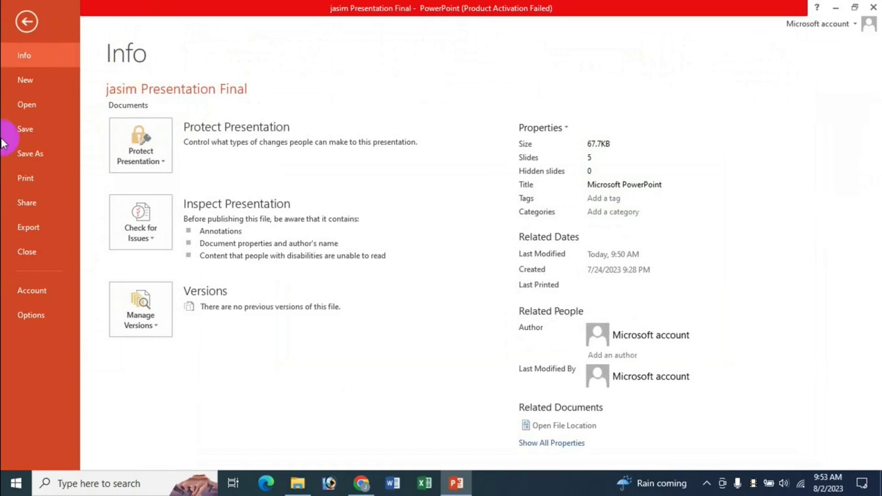
click(37, 230)
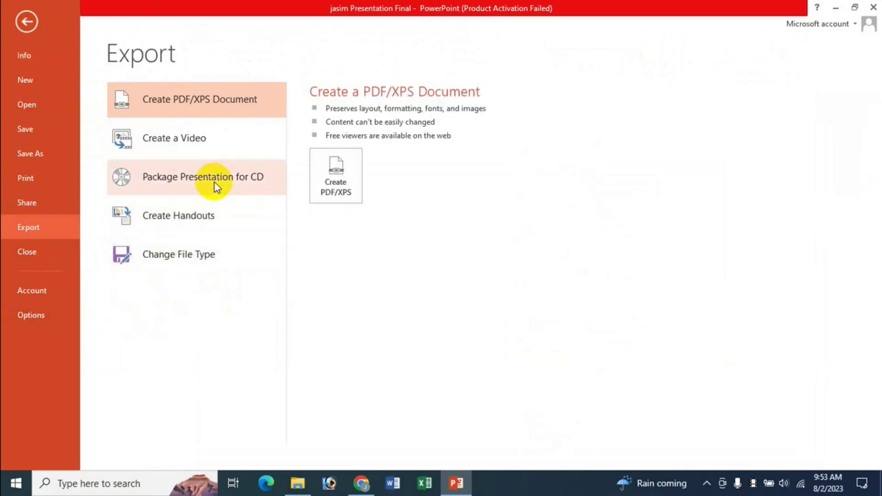
click(200, 182)
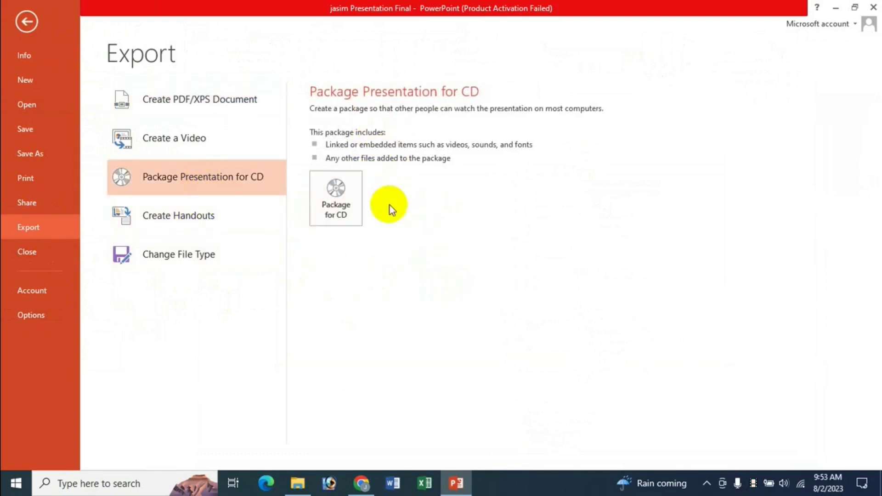
click(345, 220)
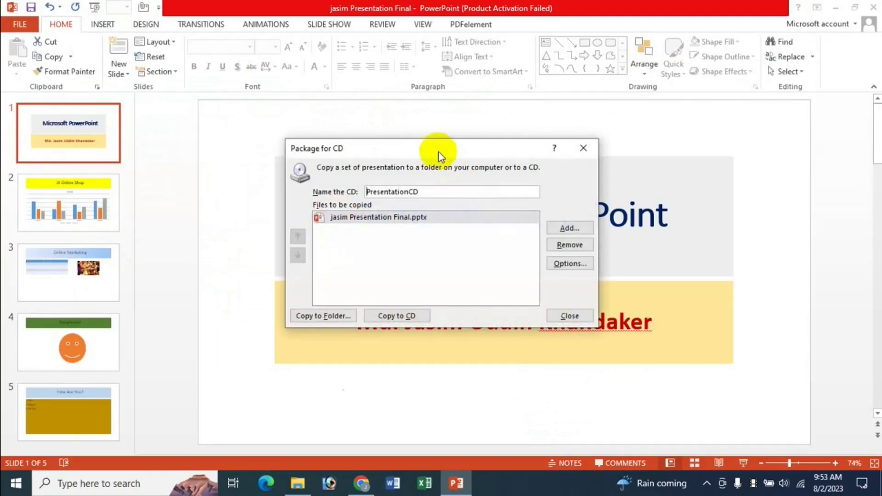
drag(440, 150, 451, 177)
drag(306, 203, 315, 174)
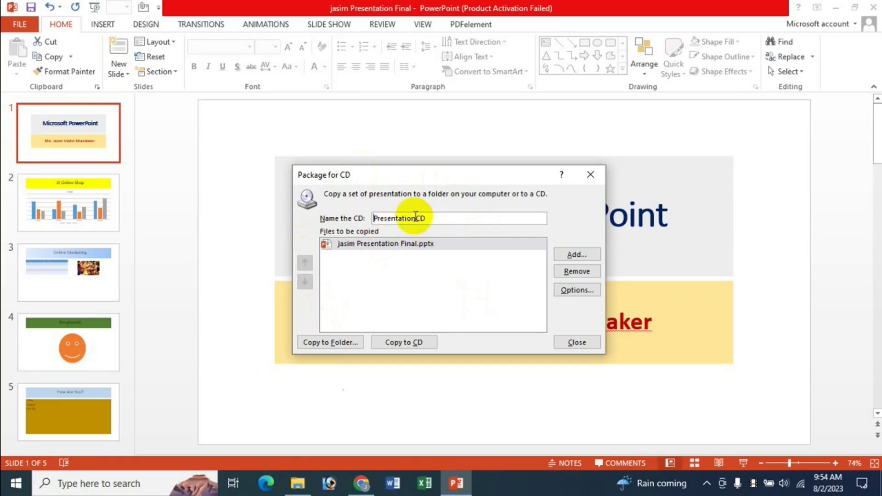
Step: Replace 'Presentation' in the CD name with 'Jasim' to make it JasimCD
drag(416, 219, 367, 218)
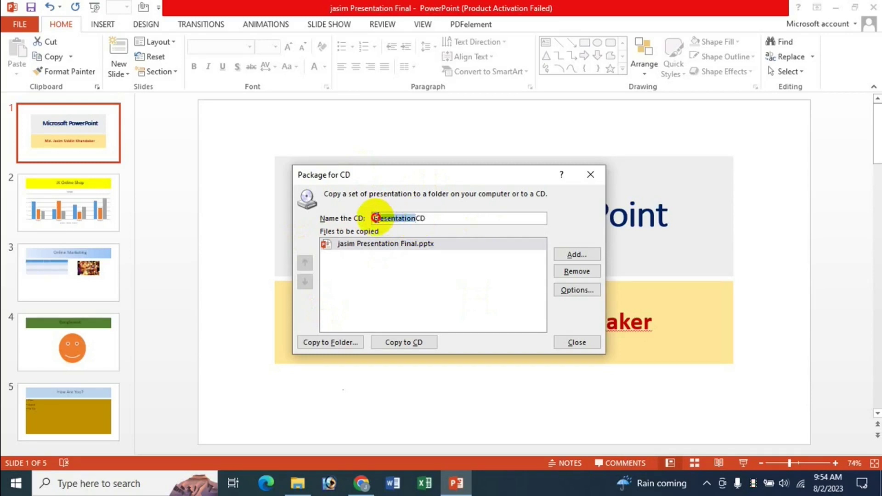
click(441, 219)
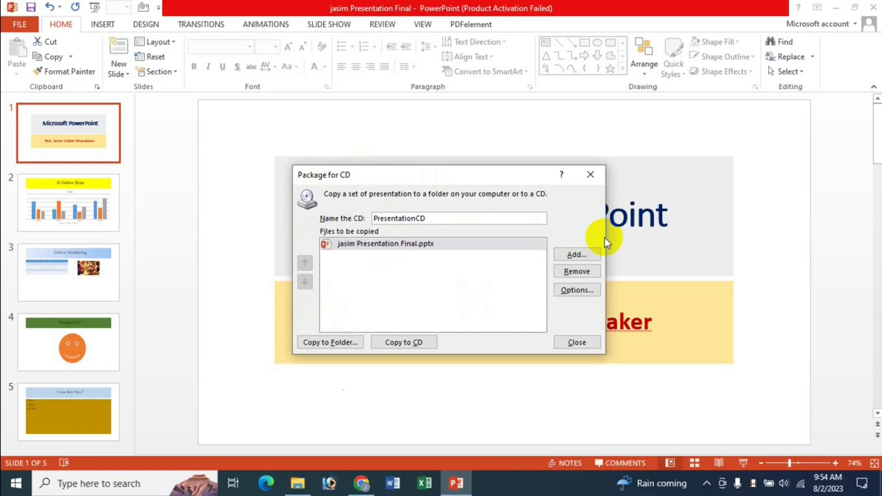
key(shift+Right)
key(shift+Right)
key(shift+Right)
key(shift+Right)
key(shift+Right)
key(shift+Right)
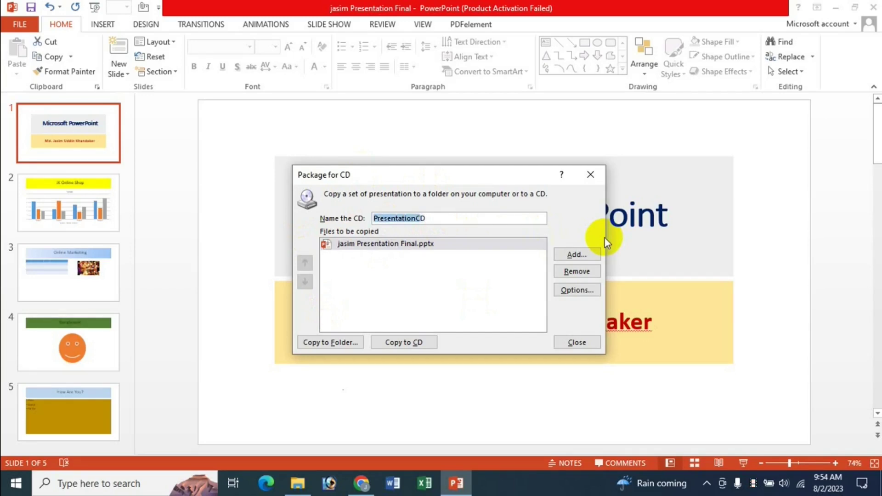
key(shift+Left)
text(J)
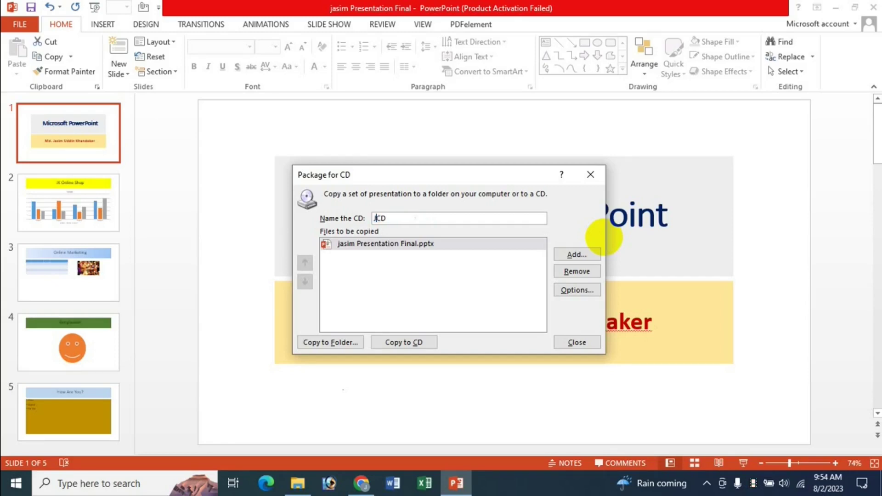
text(asim)
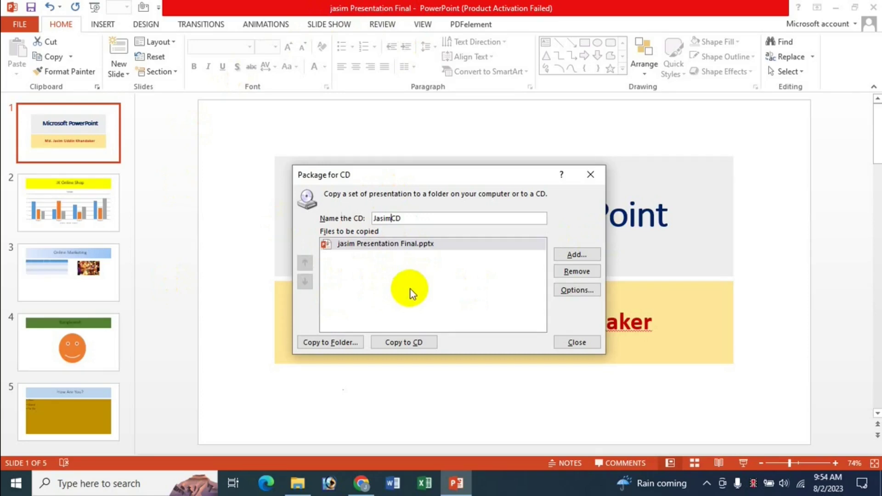
Step: Add jasim 899.pptx from Documents to the CD package
click(577, 255)
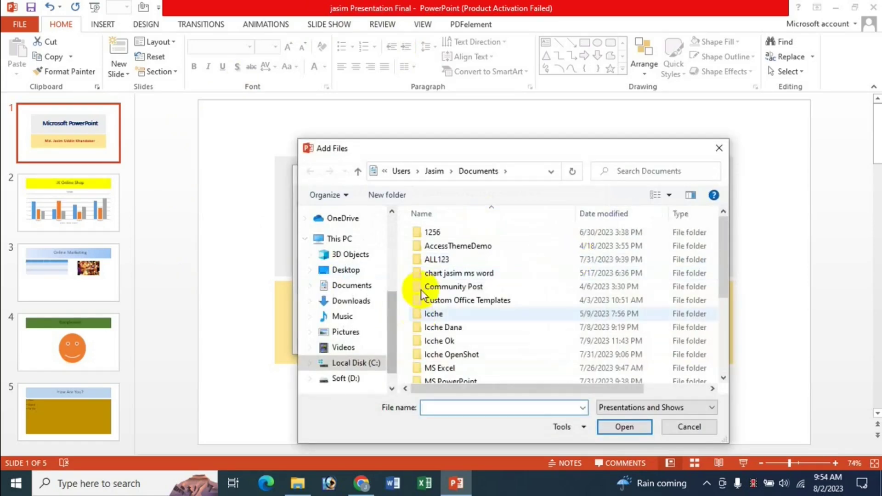
click(347, 288)
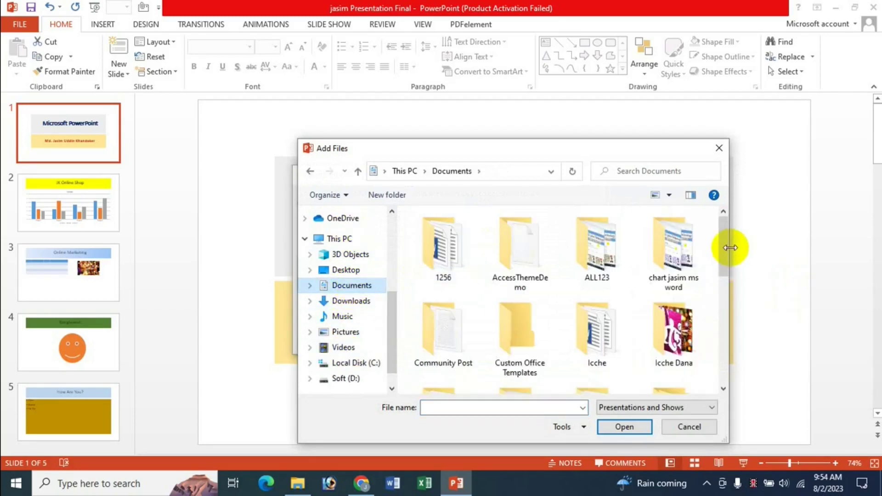
drag(727, 248, 711, 339)
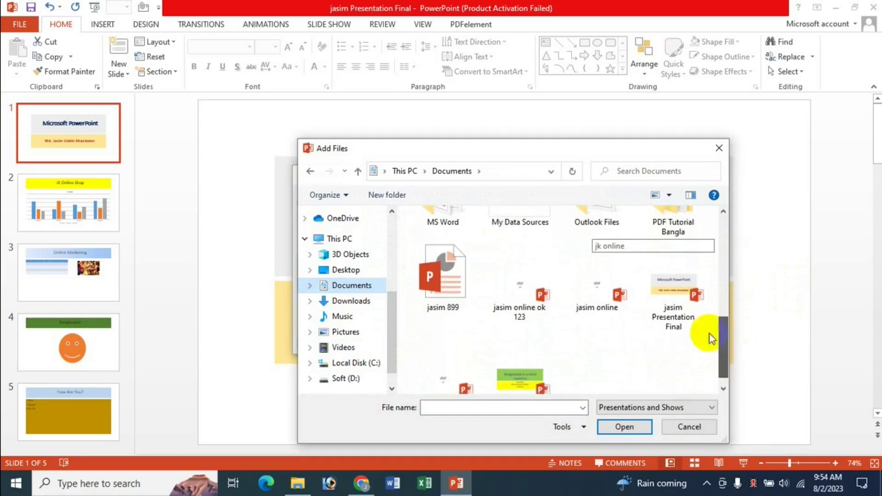
click(446, 312)
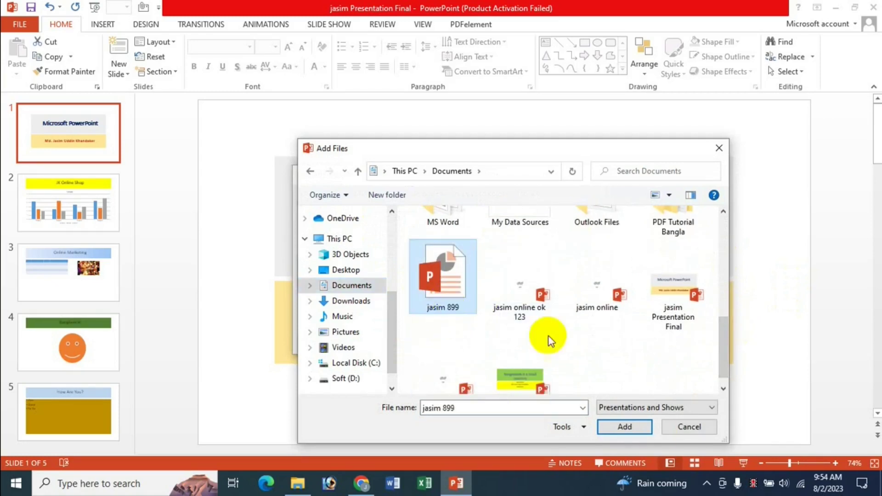
click(625, 426)
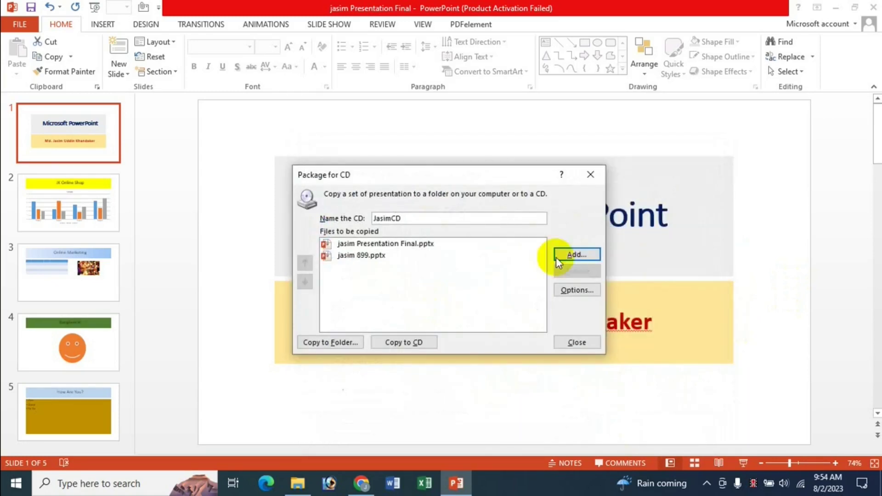
Step: Add Test Presentation to the package, then remove it again
click(579, 255)
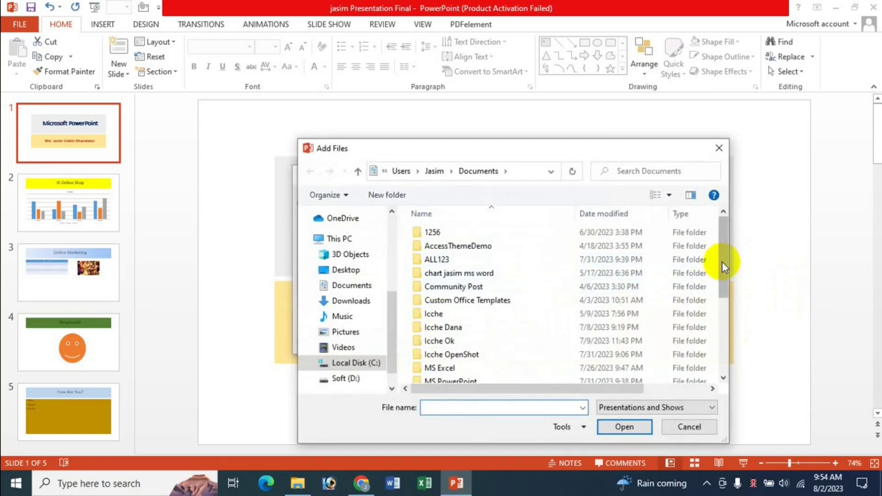
drag(724, 266, 727, 360)
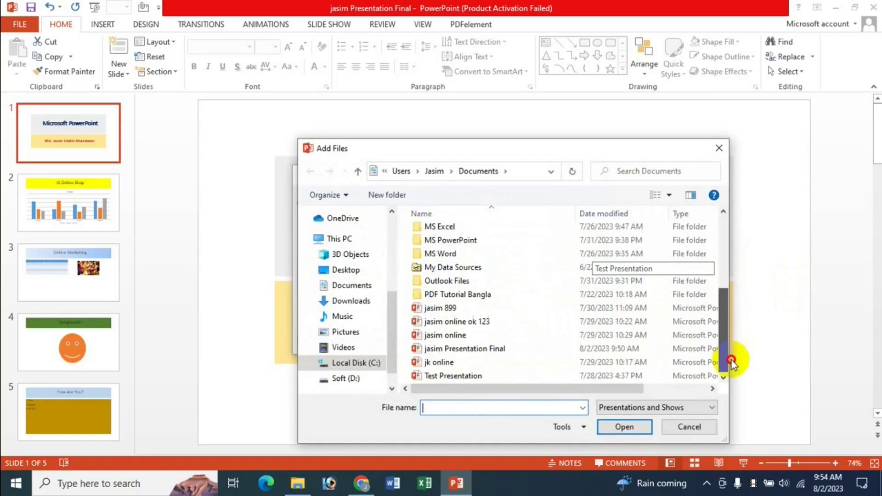
click(444, 376)
click(618, 426)
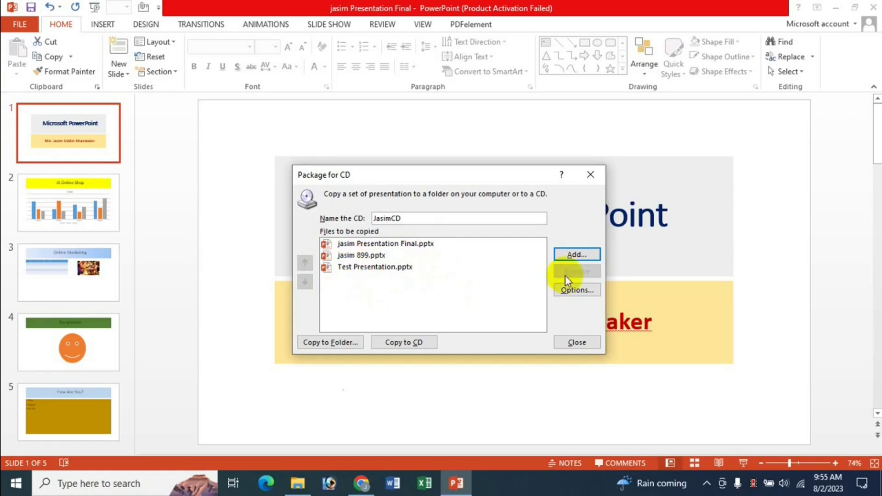
click(373, 271)
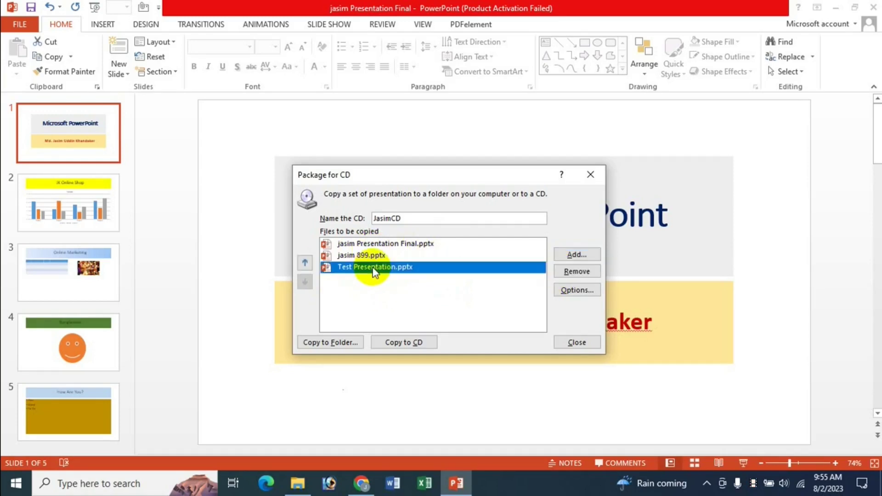
click(587, 273)
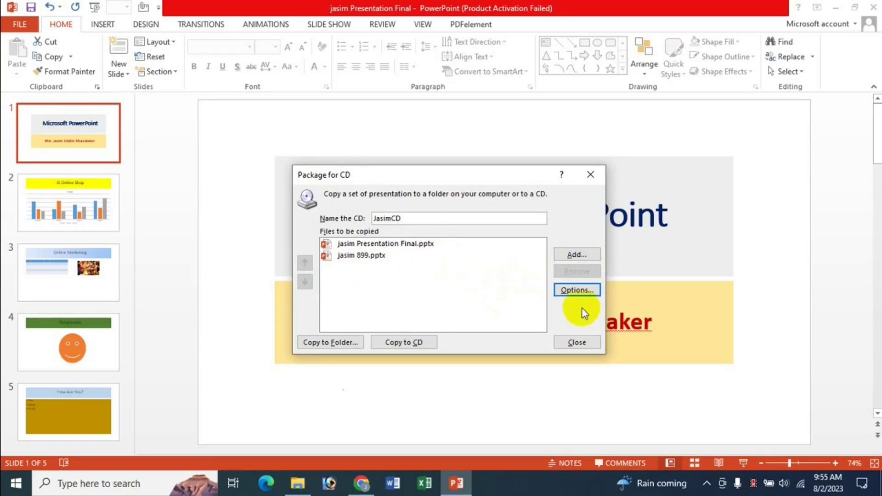
click(575, 292)
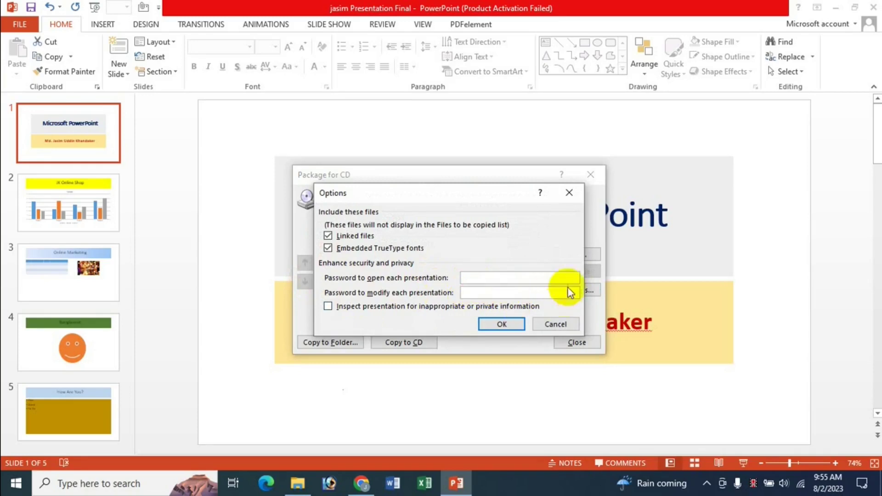
click(563, 324)
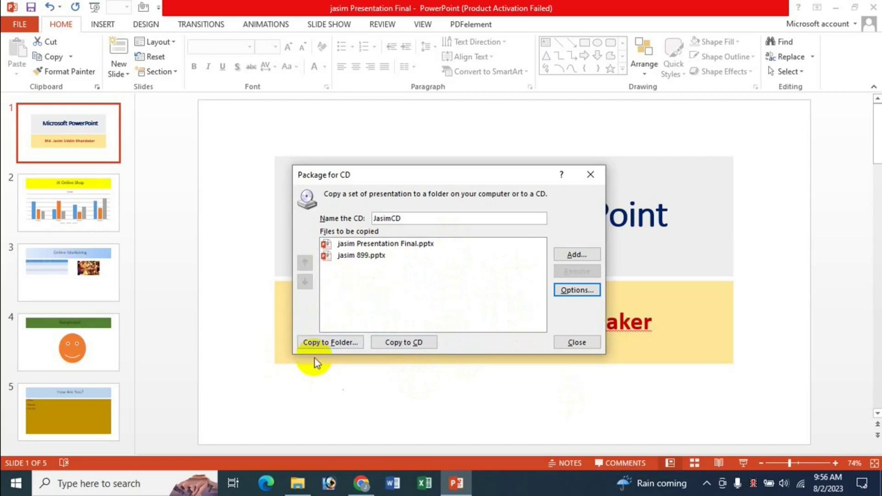
Step: In Copy to Folder, keep the folder name JasimCD and set the location to D:\Photo\
click(320, 348)
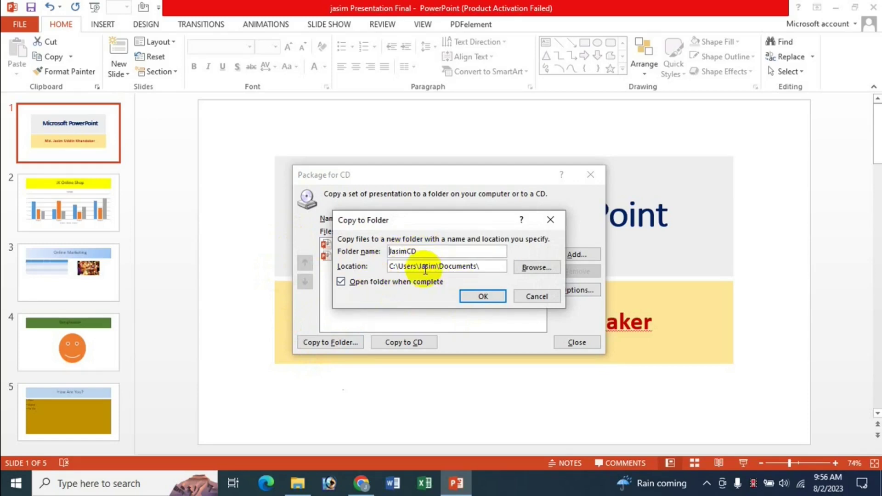
click(536, 267)
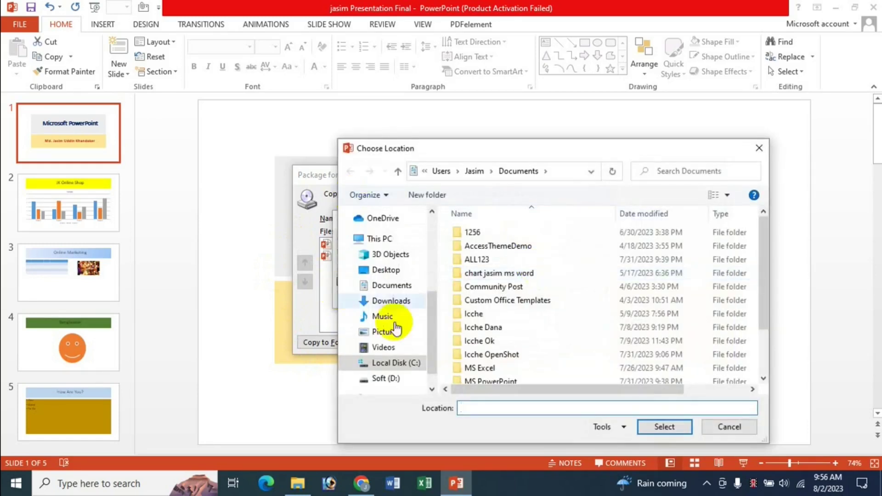
click(388, 378)
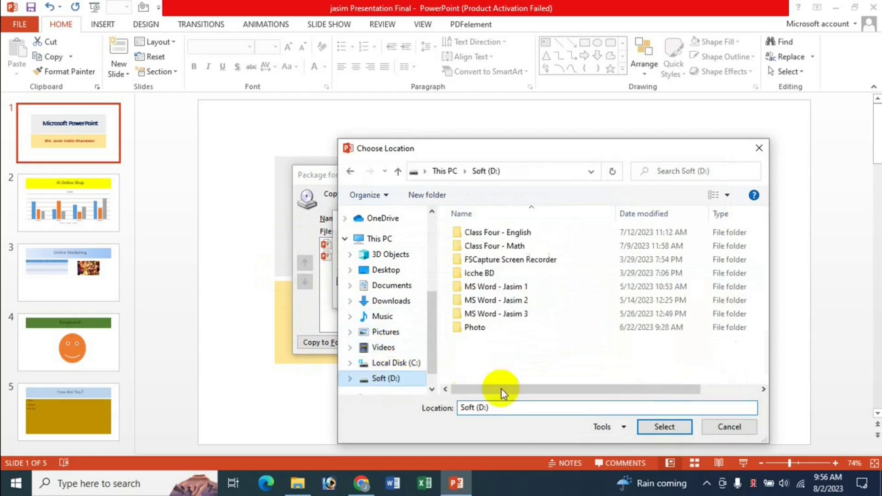
click(670, 427)
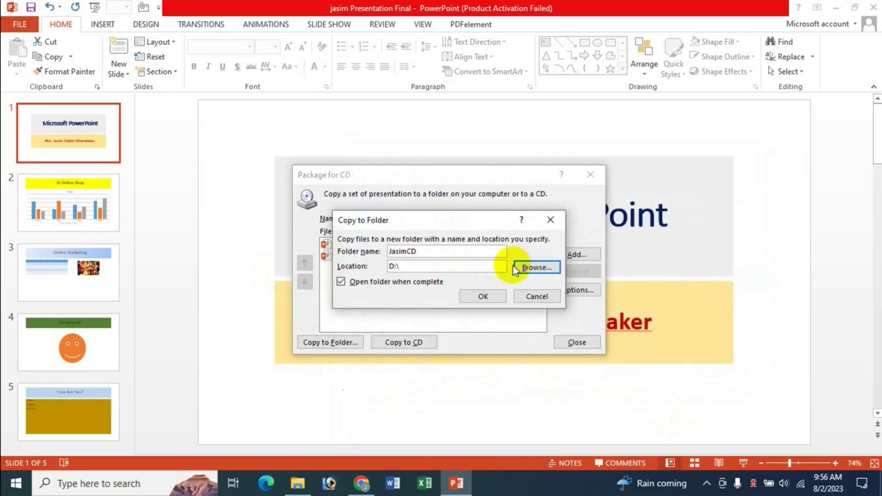
click(515, 270)
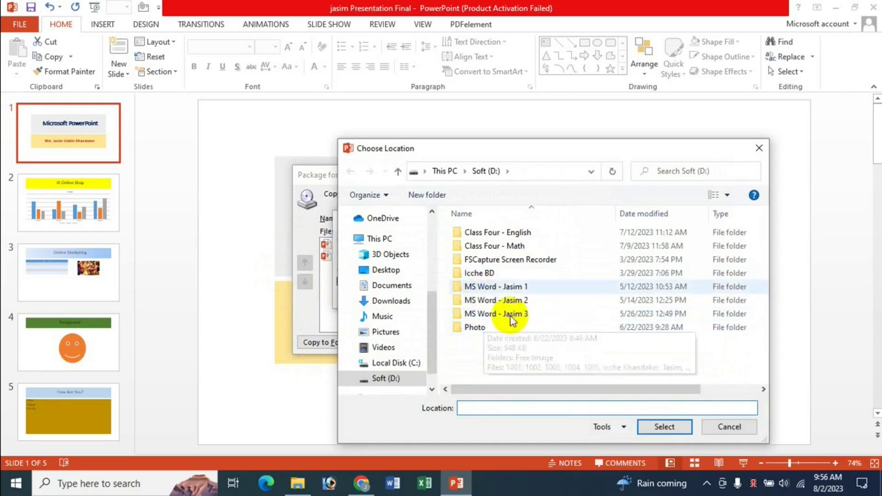
double_click(482, 329)
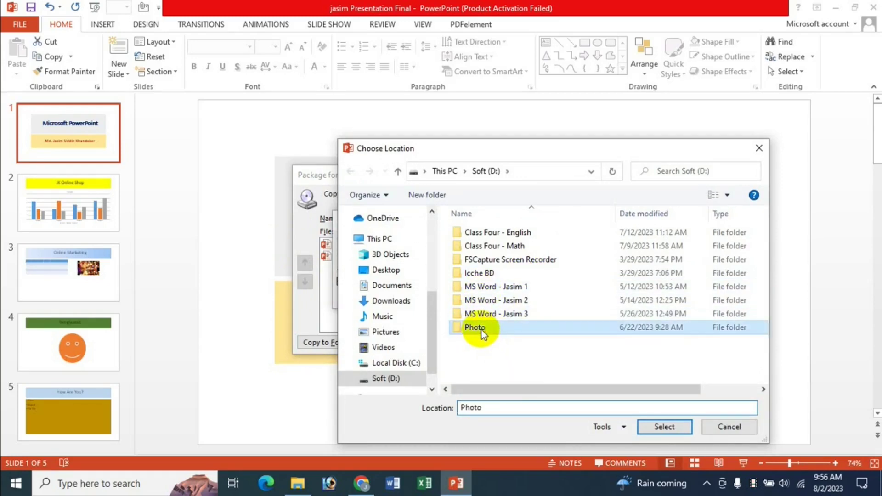
click(662, 431)
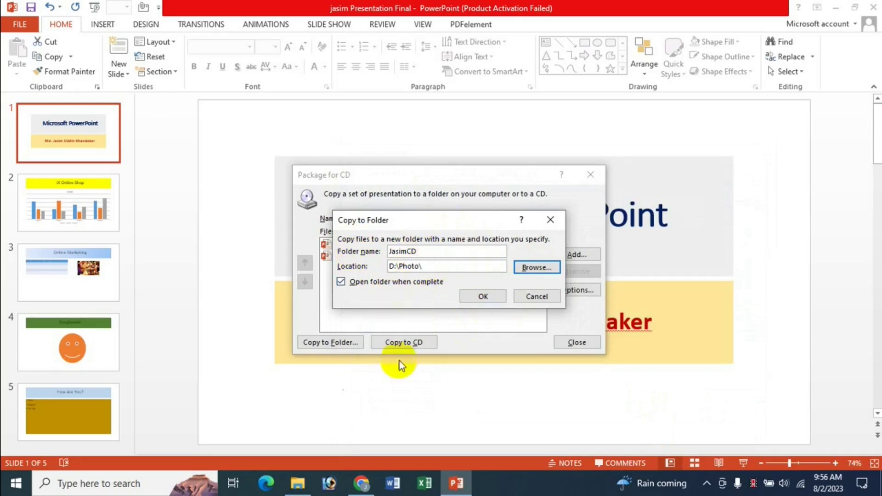
Step: Cancel Copy to Folder and bring up the JK Update Technology YouTube channel in Chrome
click(531, 298)
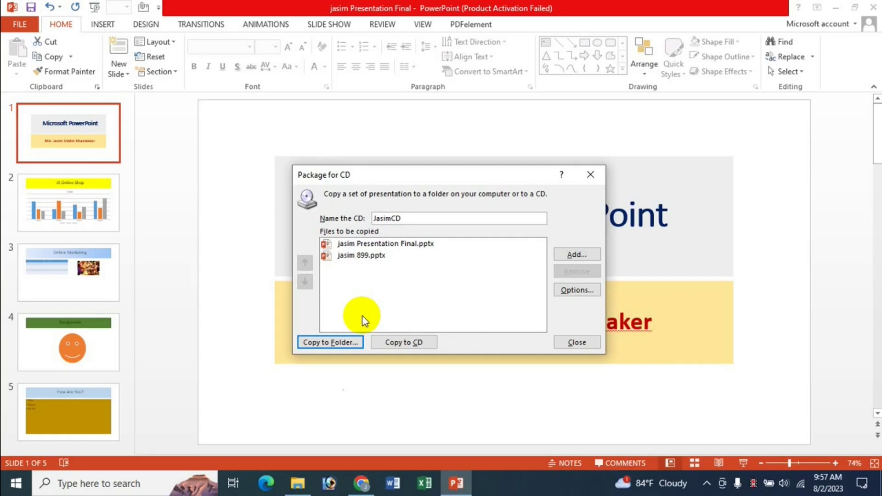
click(361, 482)
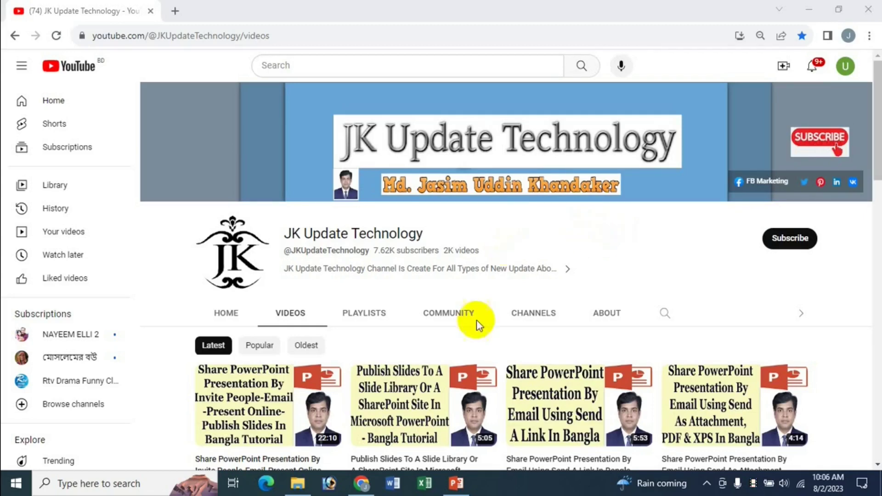
Step: Return to the jasim Presentation Final deck in PowerPoint
click(456, 483)
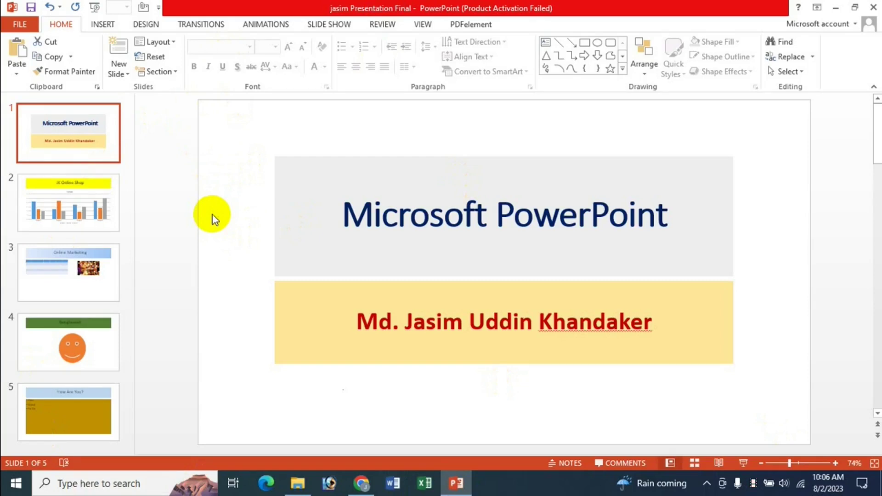
Step: Open the Send to Microsoft Word dialog via File > Export > Create Handouts and move it aside
click(22, 22)
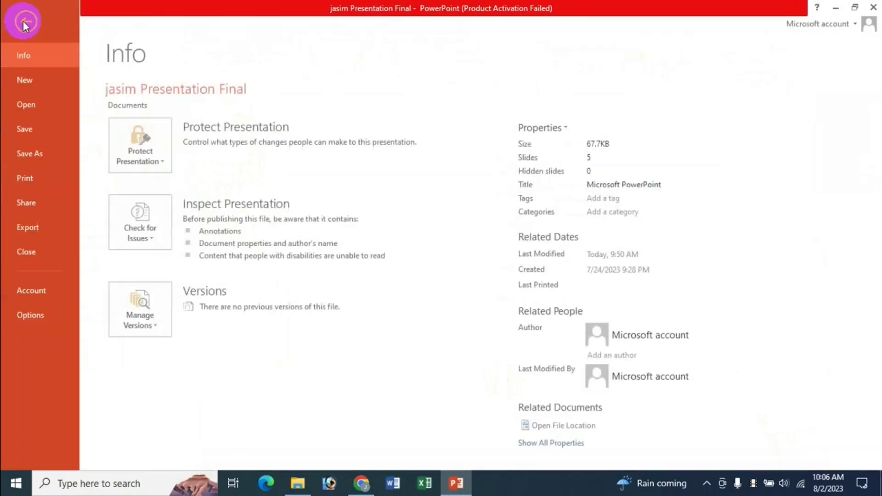
click(37, 226)
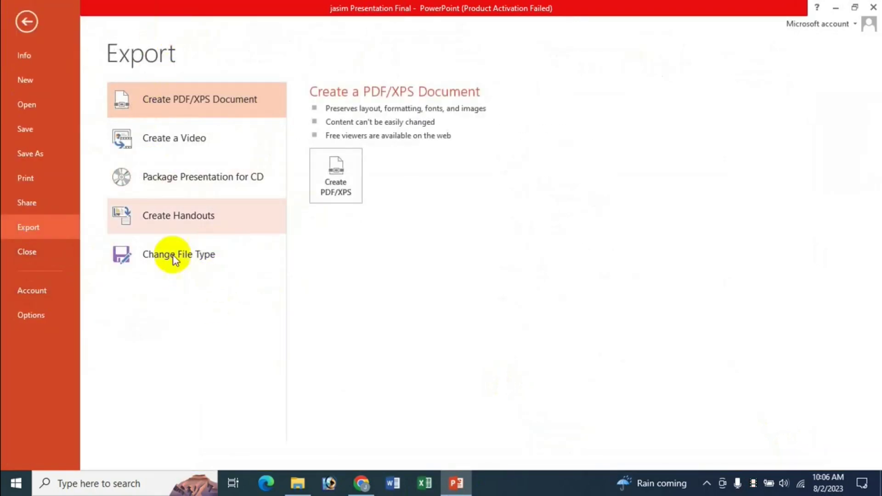
click(184, 220)
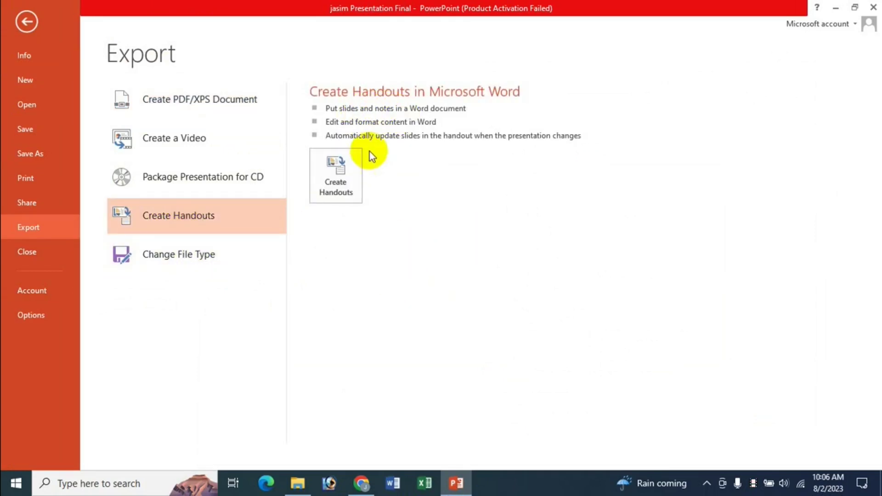
click(332, 191)
mouse_move(421, 124)
mouse_down()
mouse_move(317, 186)
mouse_move(275, 161)
mouse_move(285, 138)
mouse_move(320, 133)
mouse_up()
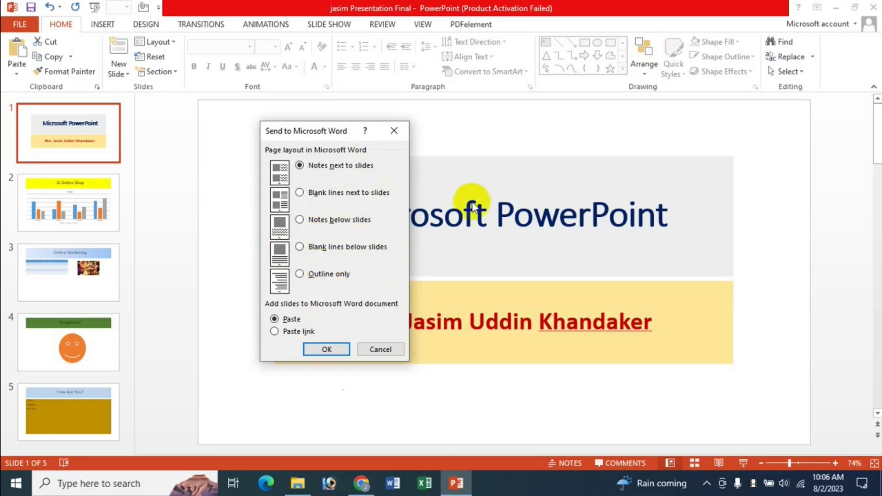
Step: Choose Blank lines below slides with Paste and send the handouts to Word
click(316, 252)
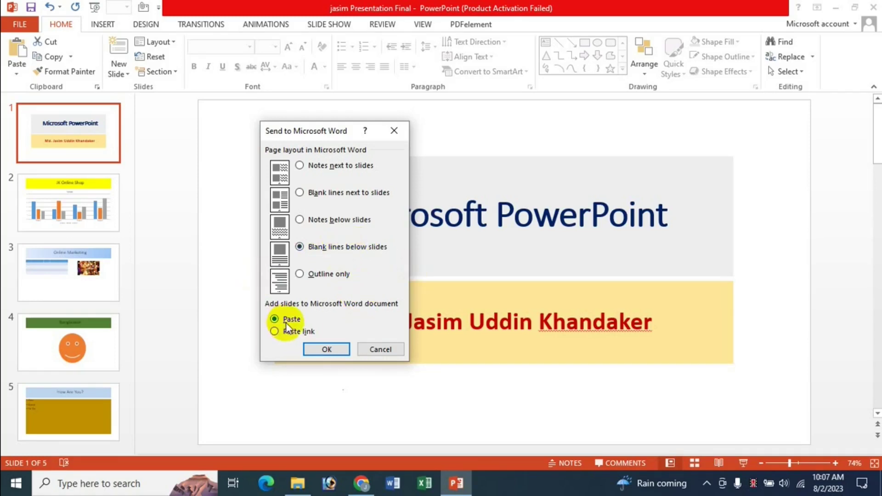
click(330, 350)
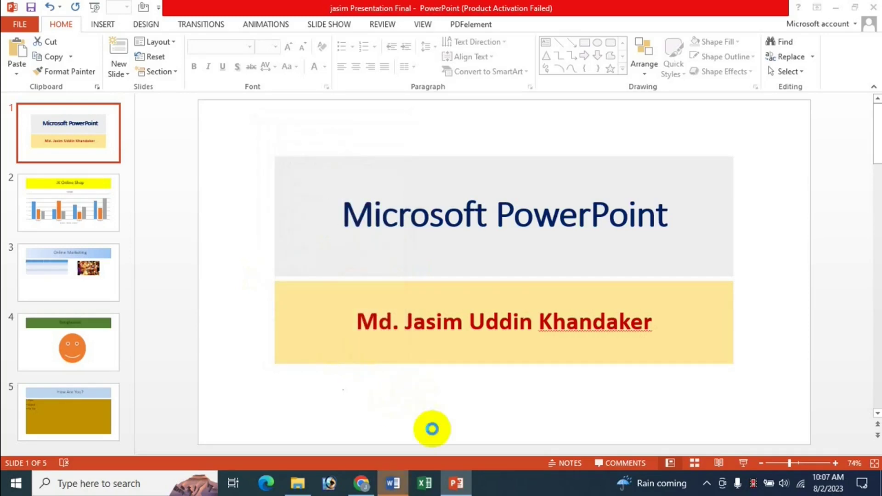
Step: Switch to the Word handout document and dismiss the Office activation notice
click(393, 480)
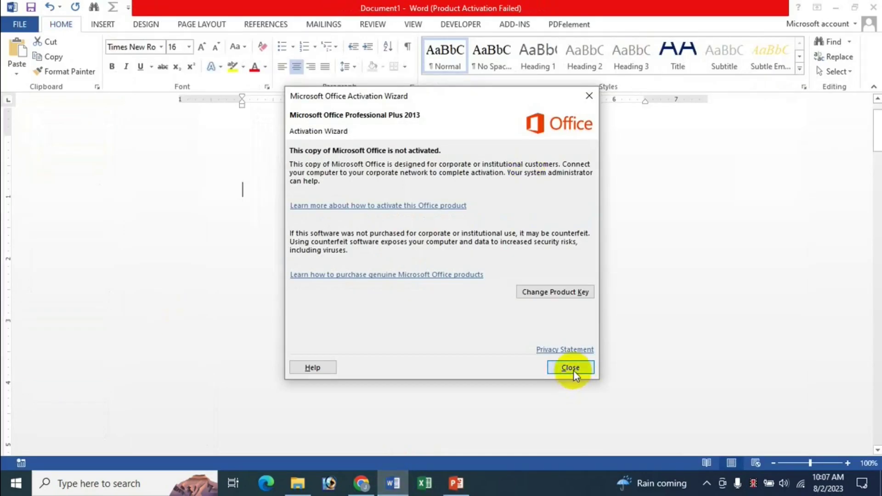
click(573, 370)
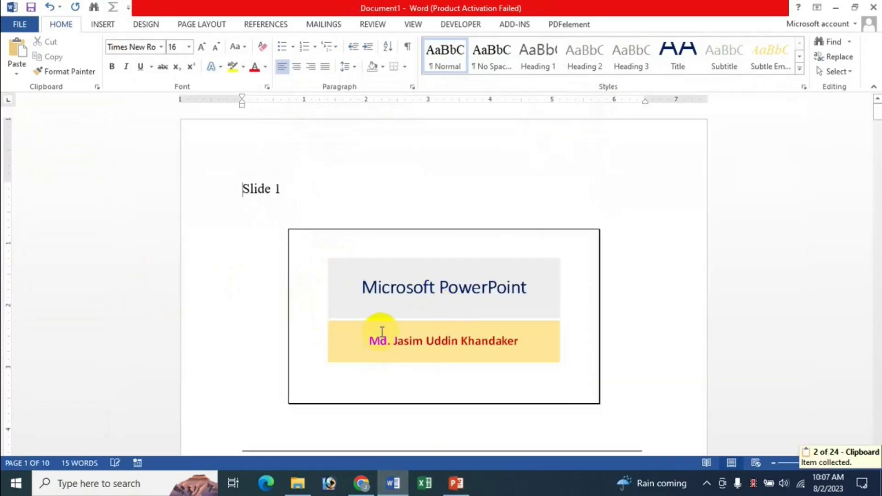
scroll(484, 266, down, 3)
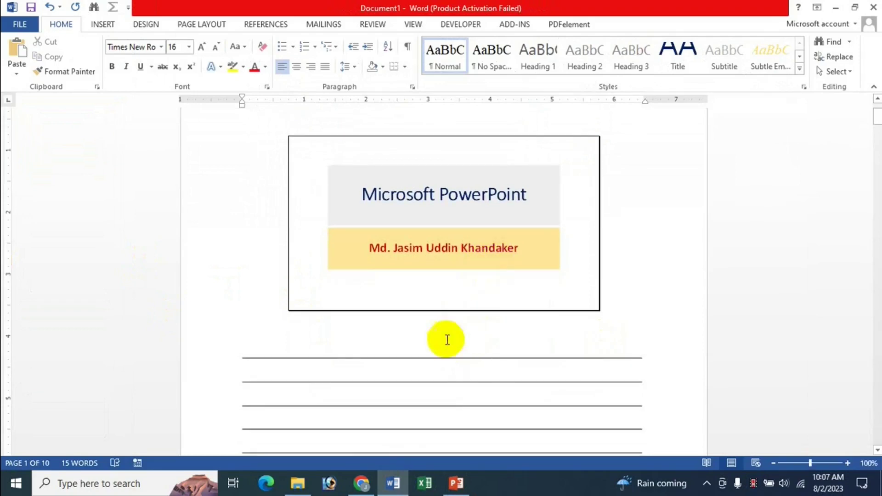
scroll(457, 338, down, 2)
scroll(393, 348, down, 2)
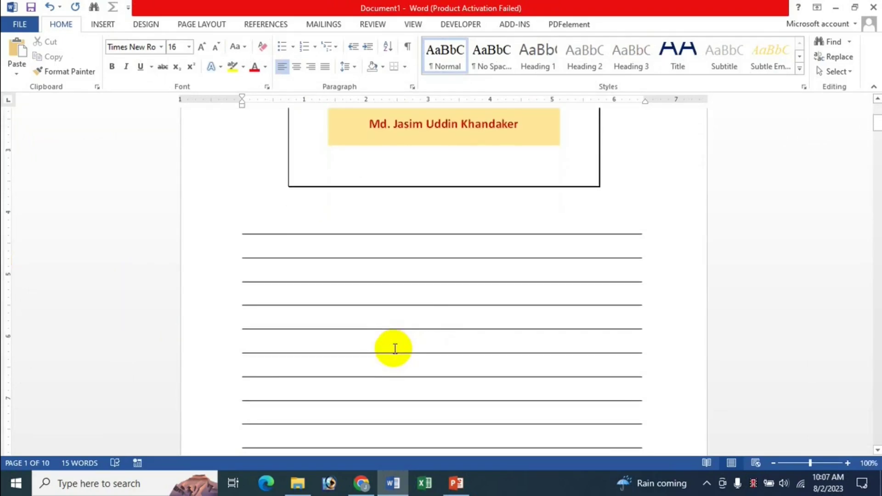
Step: Type test lines 'fdsffsd', 'df' and 'sdfsd' on the ruled lines under Slide 1
click(345, 276)
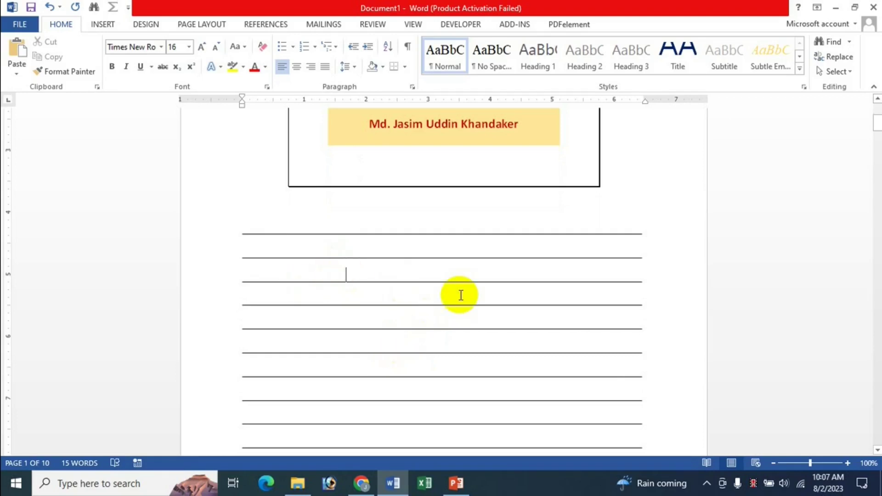
text(fdsffsd)
key(Return)
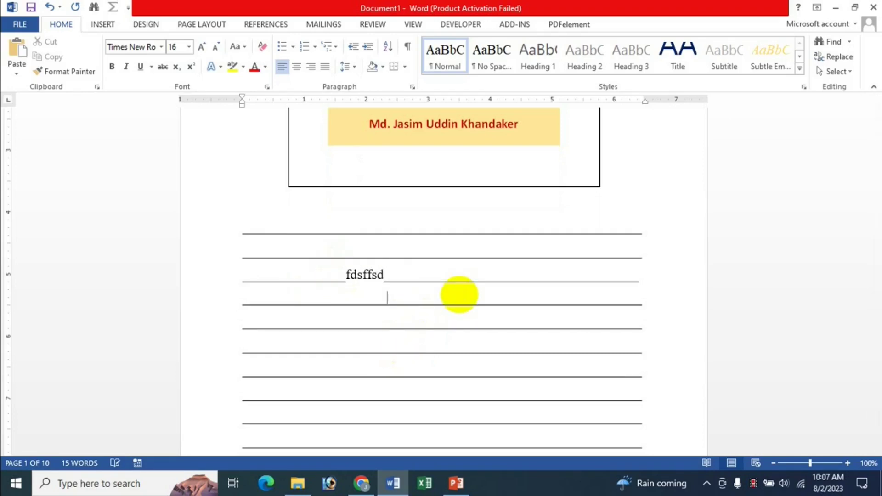
text(df)
key(Return)
key(Return)
text(sdfsd)
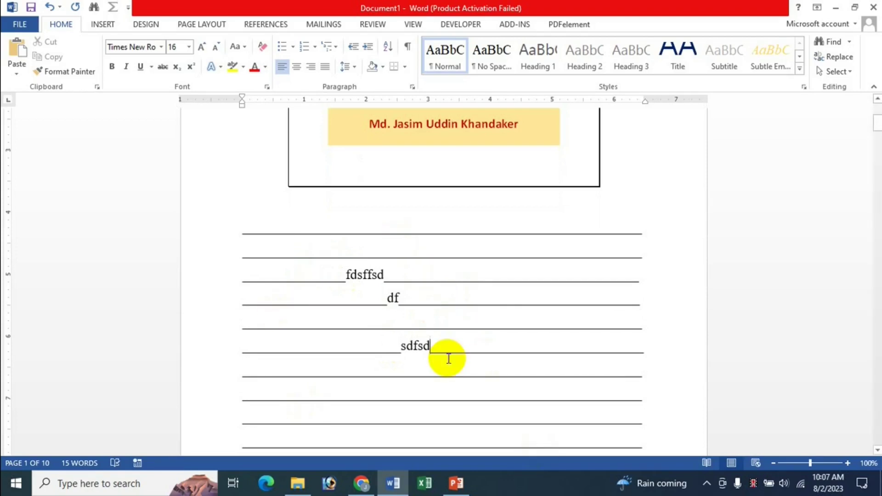
Step: Look through the handout pages and select the embedded Slide 1 image
scroll(448, 358, down, 3)
scroll(448, 359, down, 5)
scroll(448, 359, down, 5)
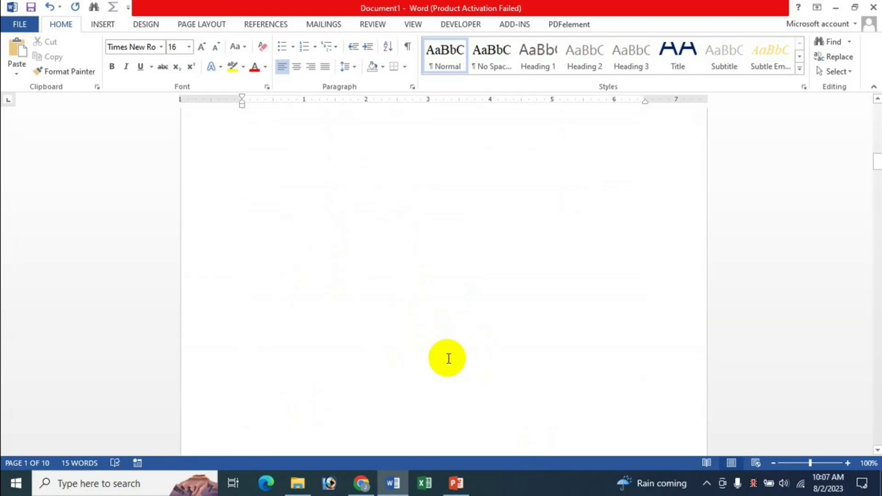
scroll(448, 359, down, 5)
scroll(273, 399, down, 3)
scroll(380, 395, down, 3)
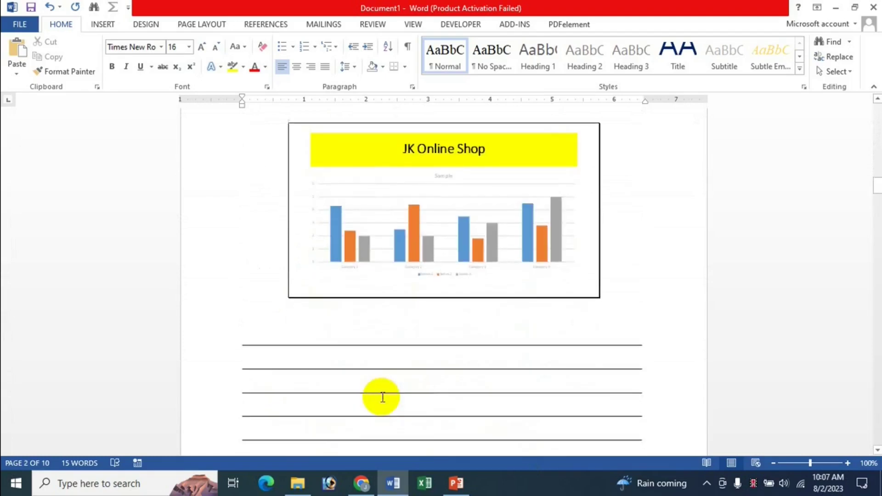
scroll(445, 406, down, 3)
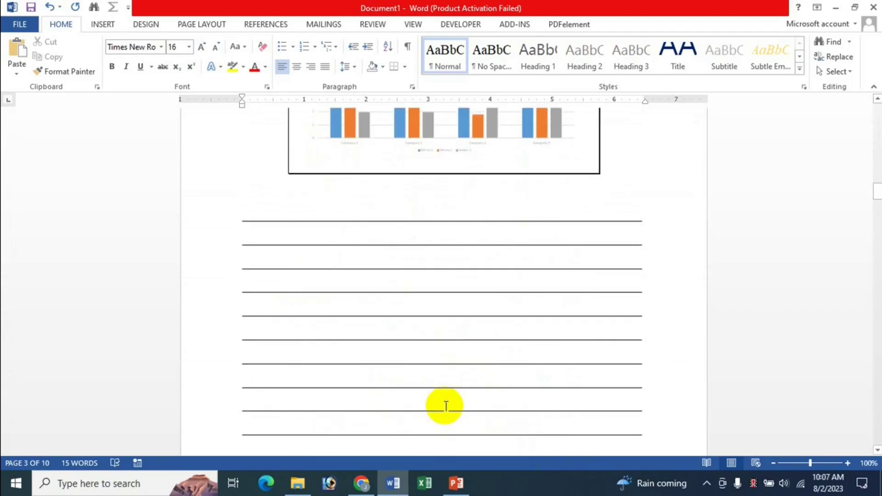
scroll(446, 406, up, 1)
scroll(445, 406, up, 3)
scroll(446, 406, up, 4)
scroll(445, 406, up, 3)
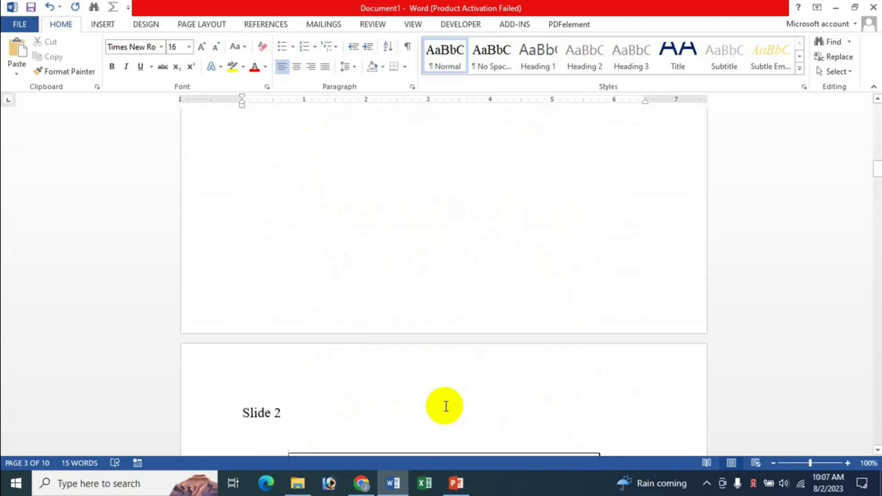
scroll(445, 406, up, 5)
scroll(446, 406, up, 5)
scroll(445, 406, up, 5)
scroll(445, 406, up, 5)
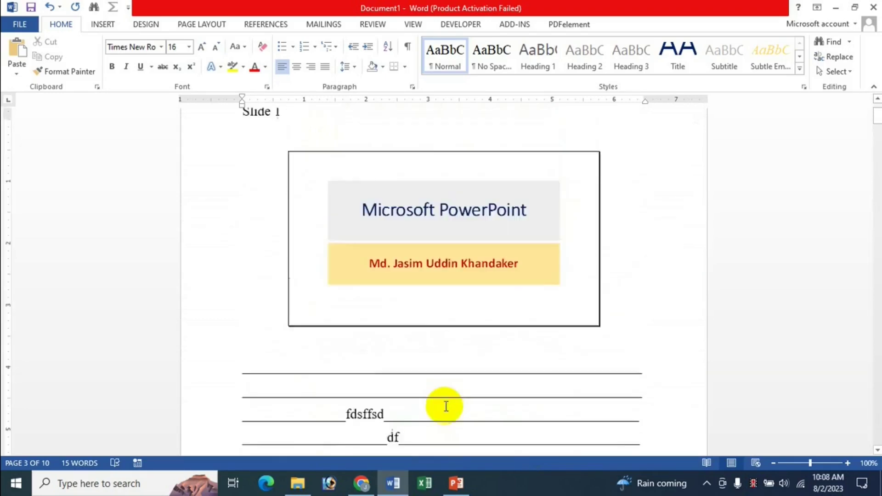
scroll(446, 406, up, 3)
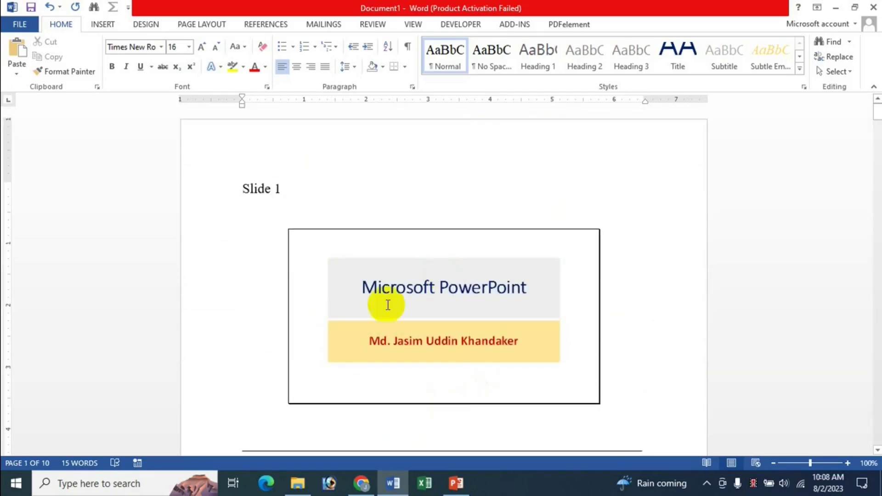
click(418, 289)
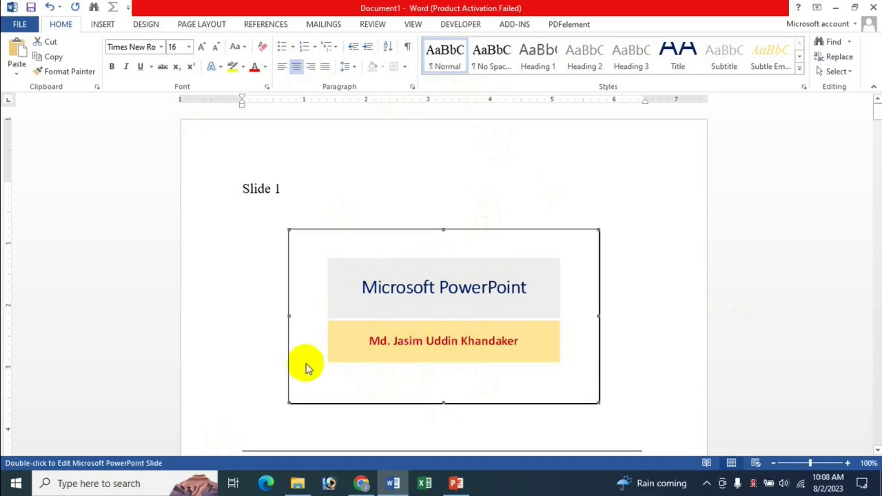
double_click(423, 287)
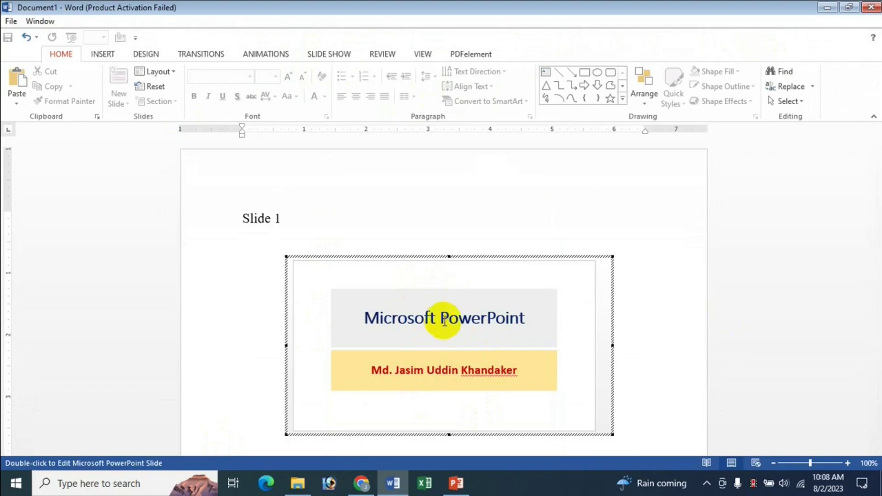
click(439, 317)
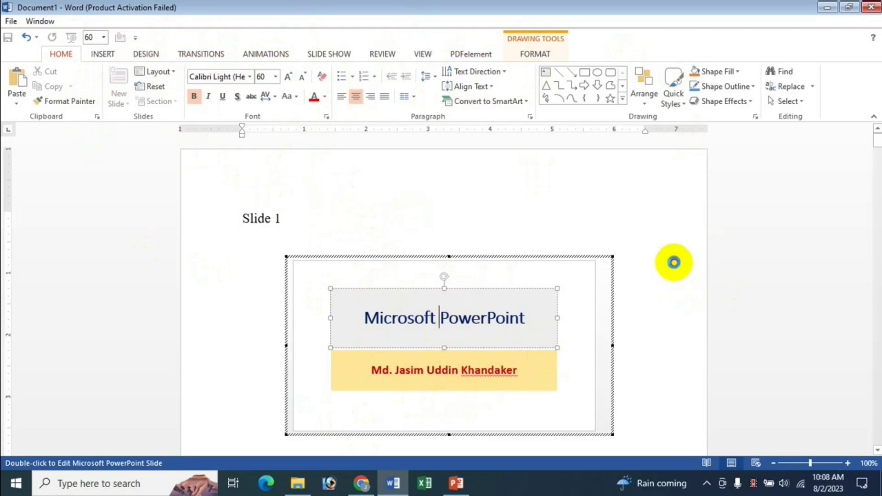
click(673, 263)
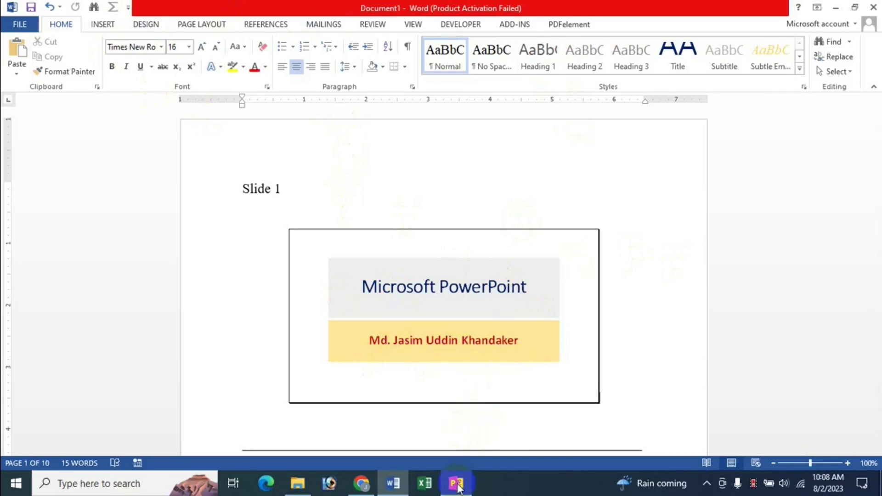
Step: Create Word handouts with the 'Blank lines below slides' layout and Paste link
click(457, 483)
click(19, 26)
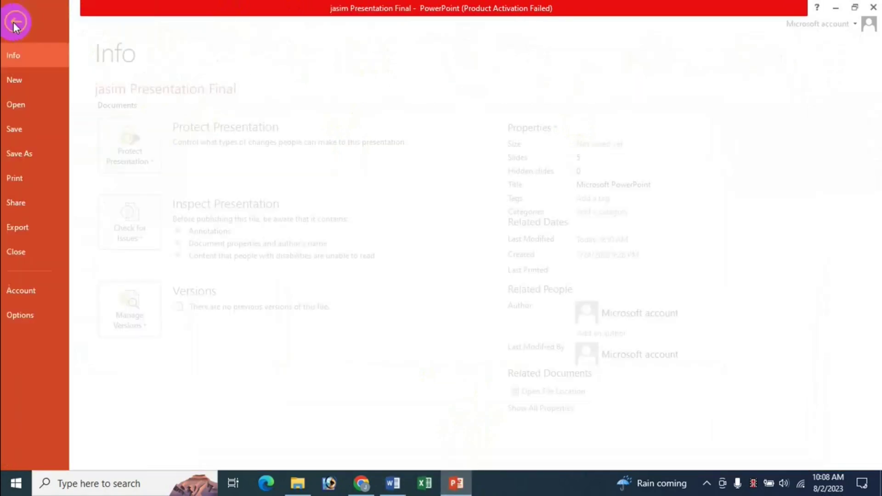
click(54, 219)
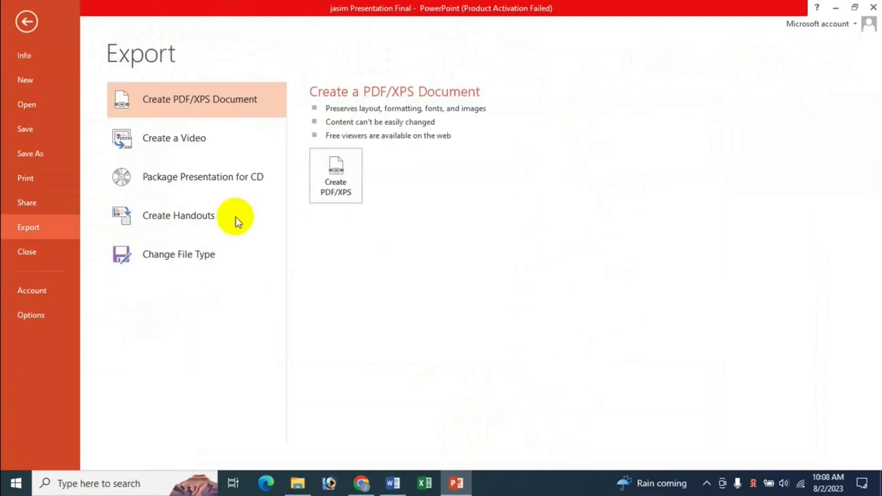
click(202, 225)
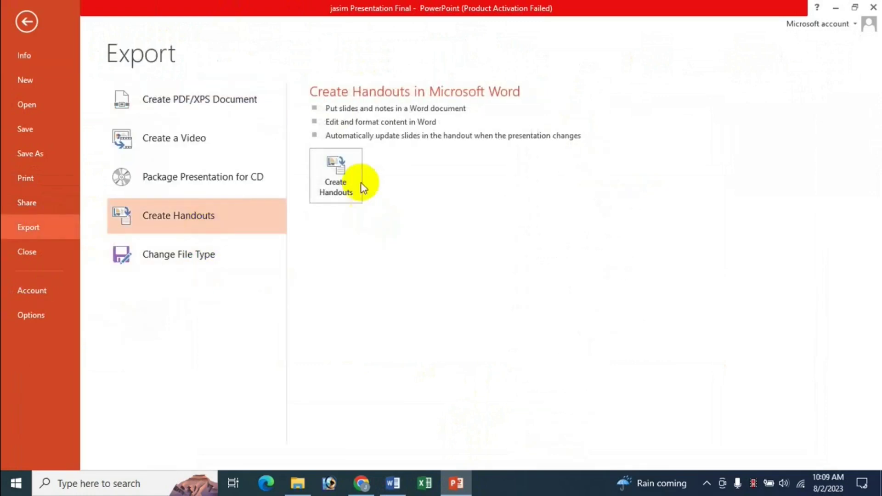
click(352, 171)
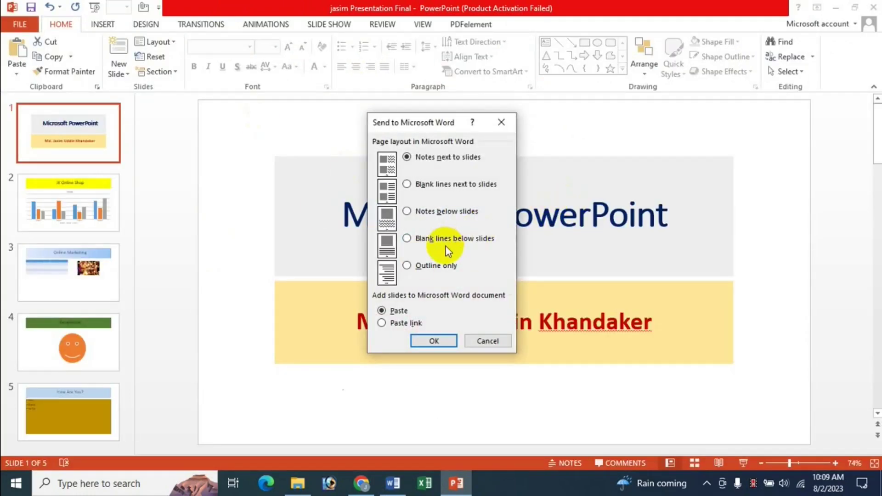
click(446, 241)
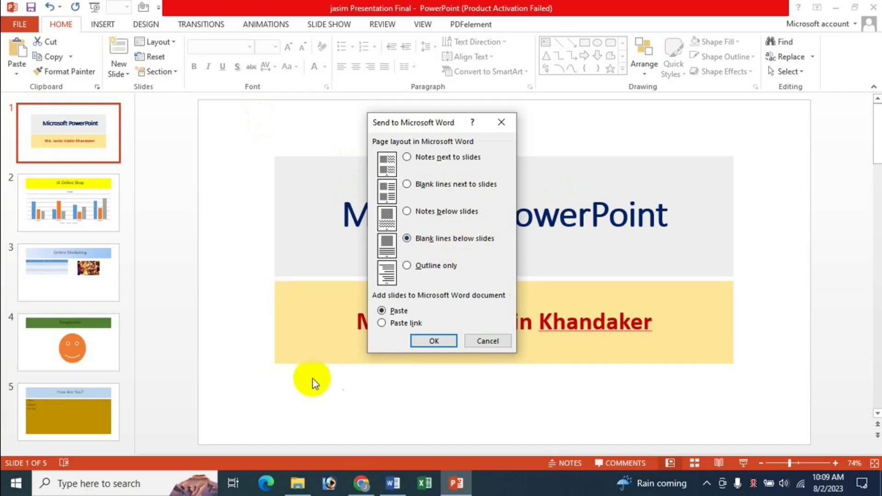
click(381, 323)
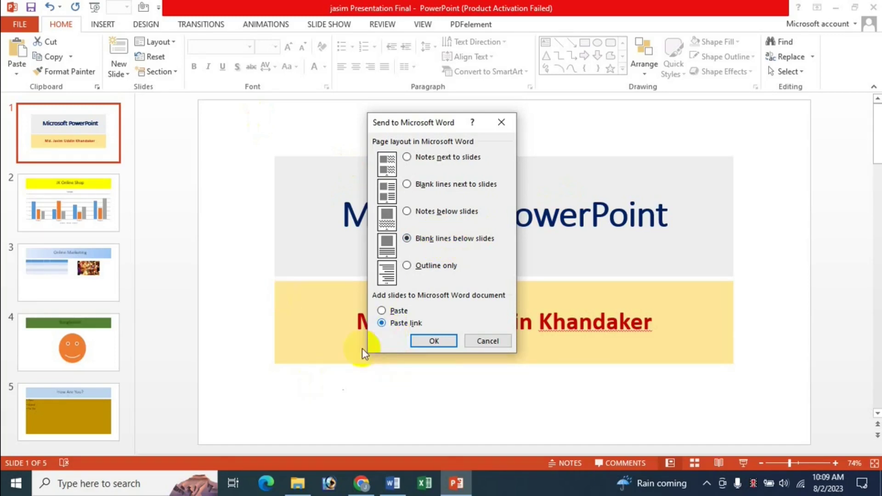
click(434, 341)
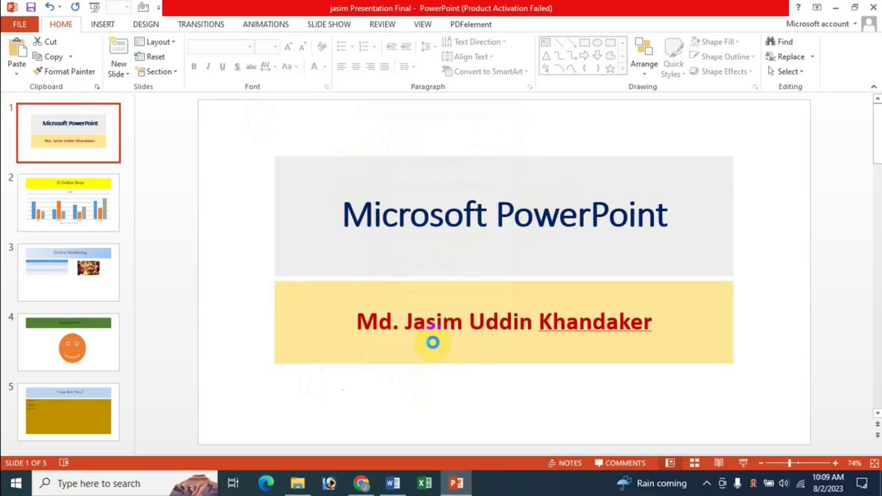
Step: Open Document2, dismiss the activation notice and review the linked slides with ruled lines
click(394, 484)
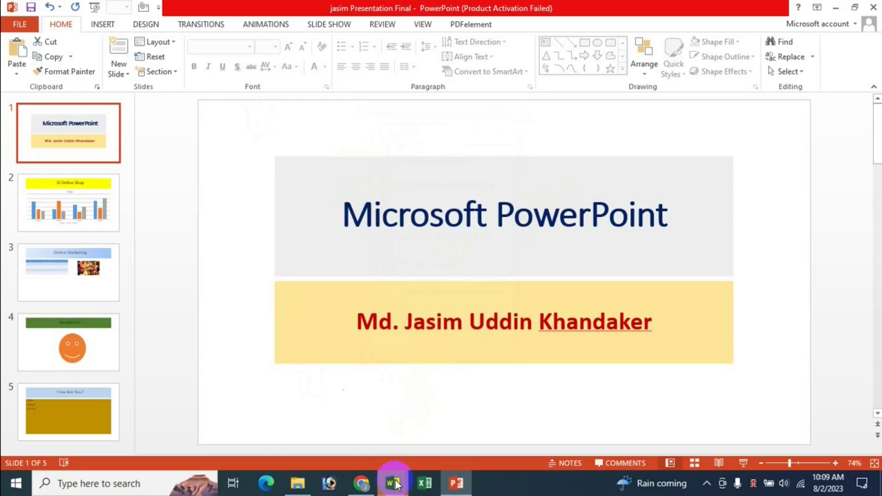
click(462, 414)
click(575, 373)
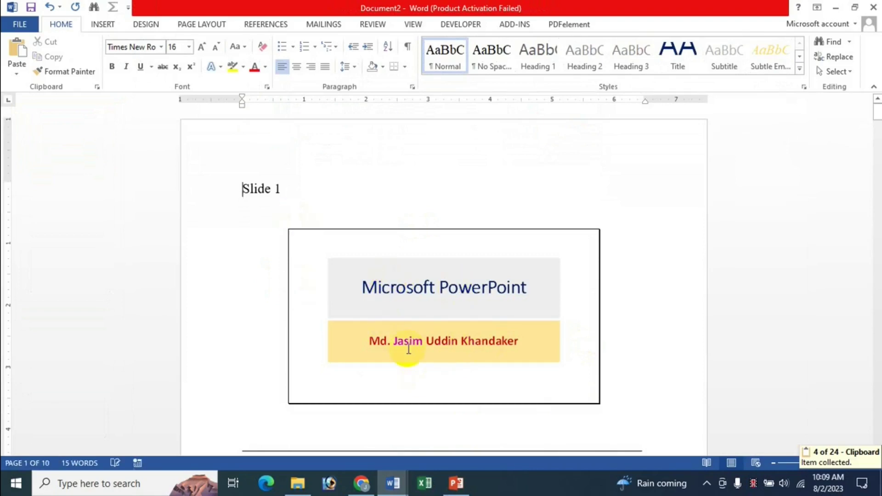
scroll(406, 350, down, 2)
scroll(406, 349, down, 3)
scroll(391, 276, down, 2)
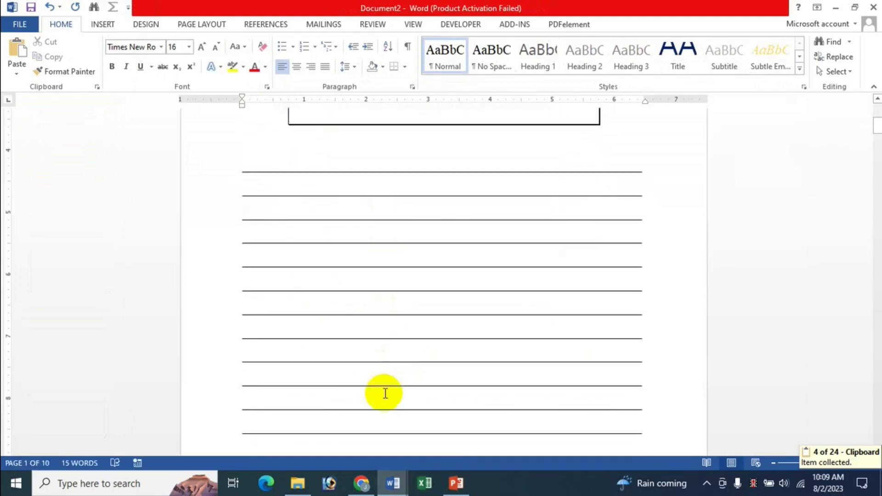
scroll(417, 399, down, 3)
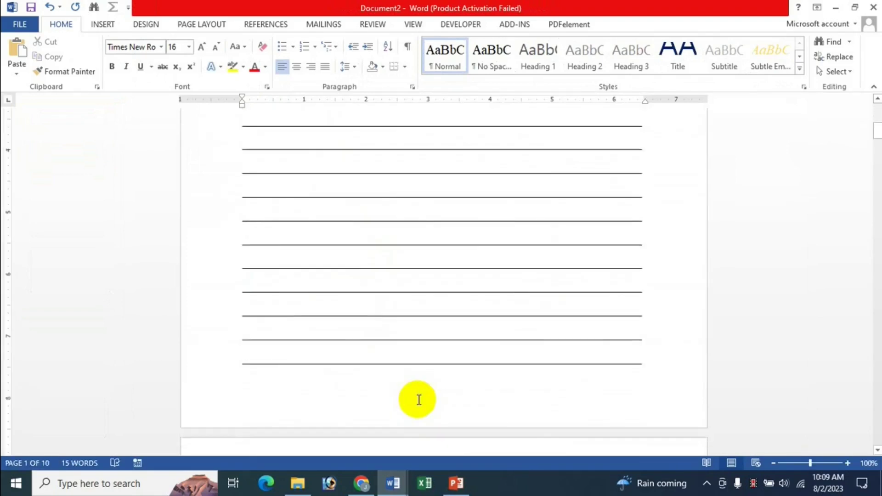
scroll(417, 400, up, 5)
scroll(376, 170, up, 2)
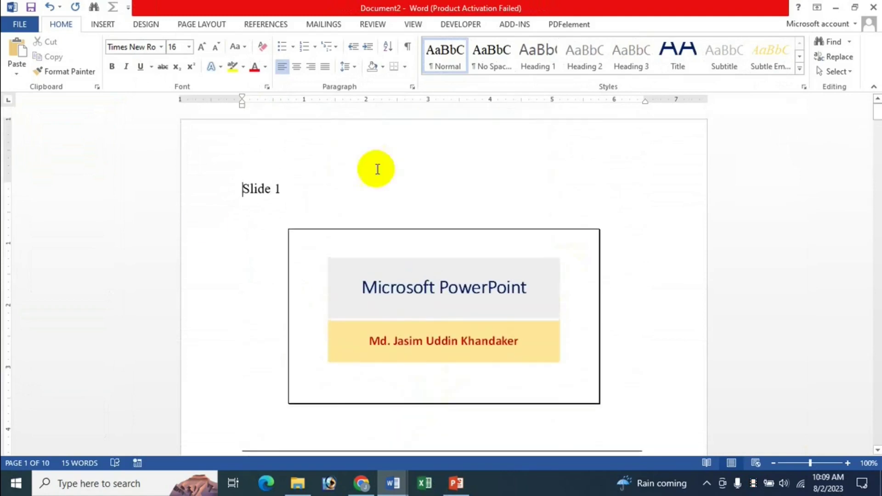
click(399, 307)
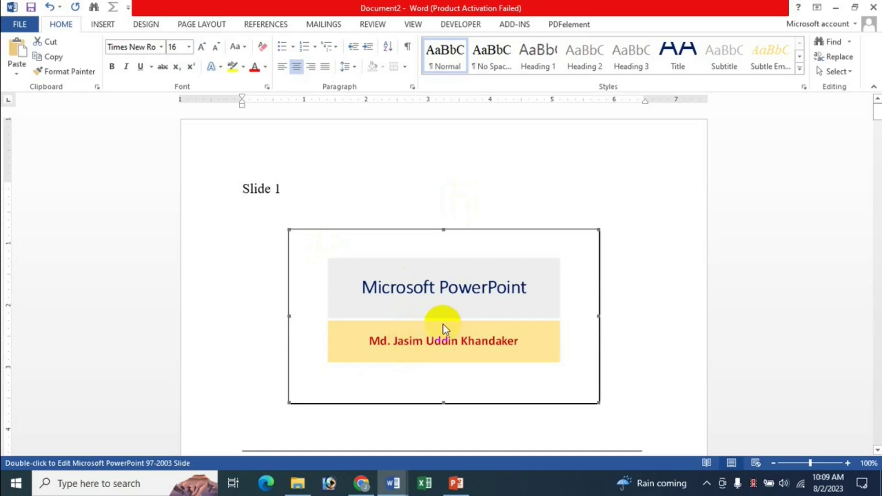
Step: Open the linked slide in PowerPoint, then close Document2 without saving
click(457, 485)
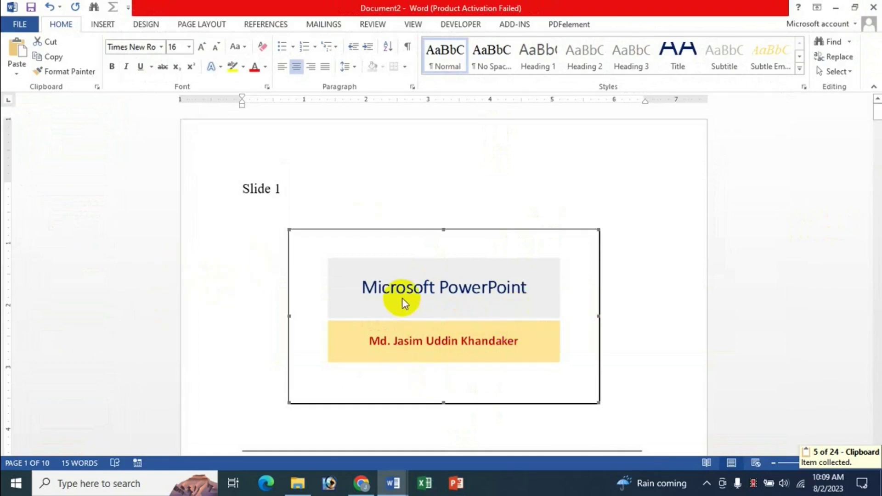
double_click(427, 295)
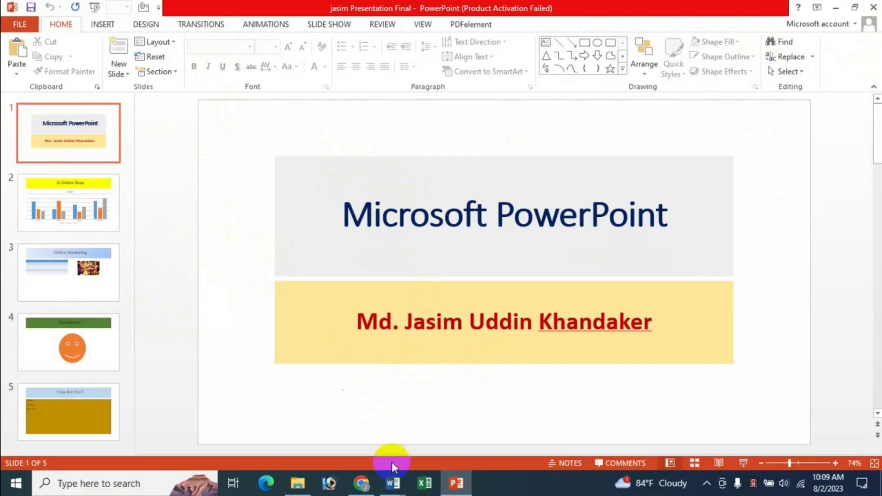
click(393, 487)
mouse_move(393, 483)
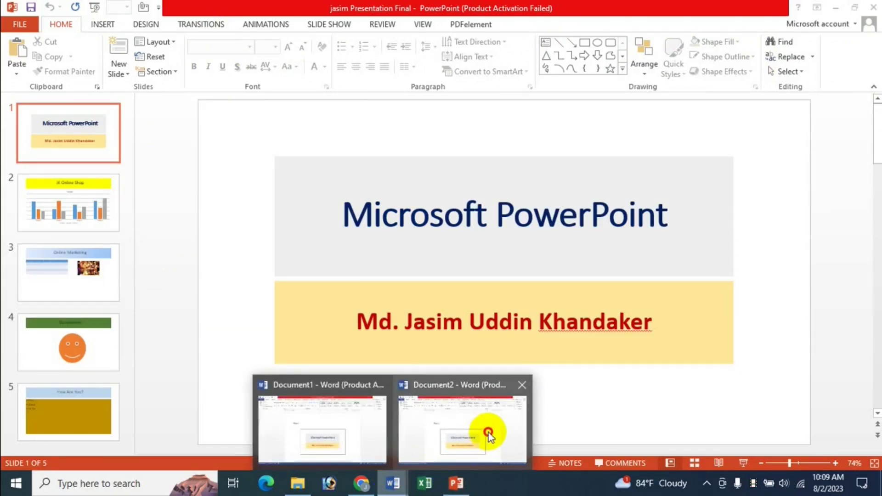
click(487, 425)
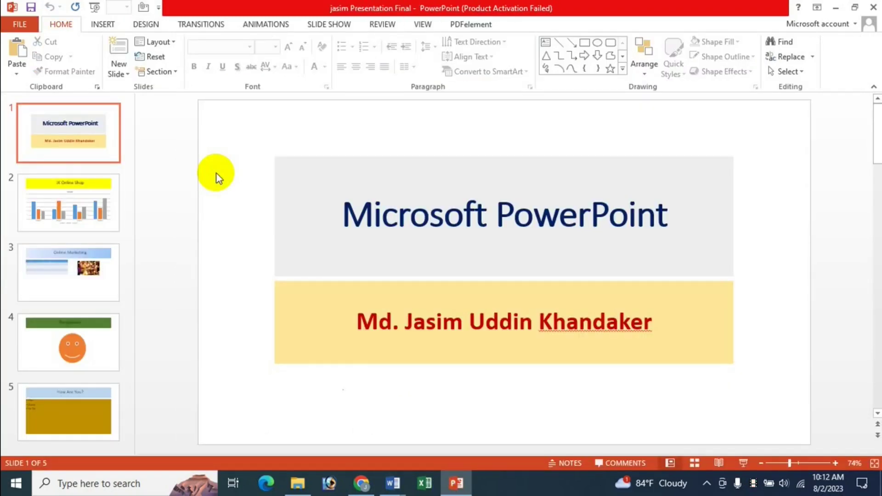
click(399, 485)
click(472, 441)
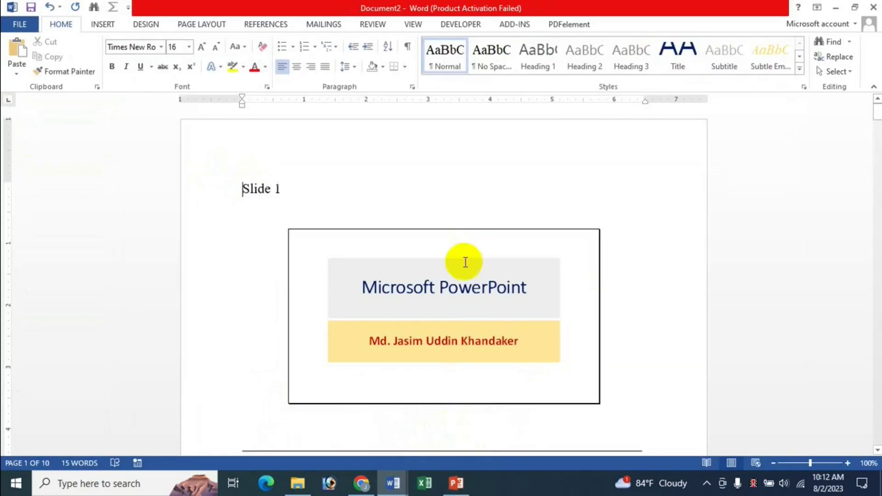
click(873, 7)
click(448, 266)
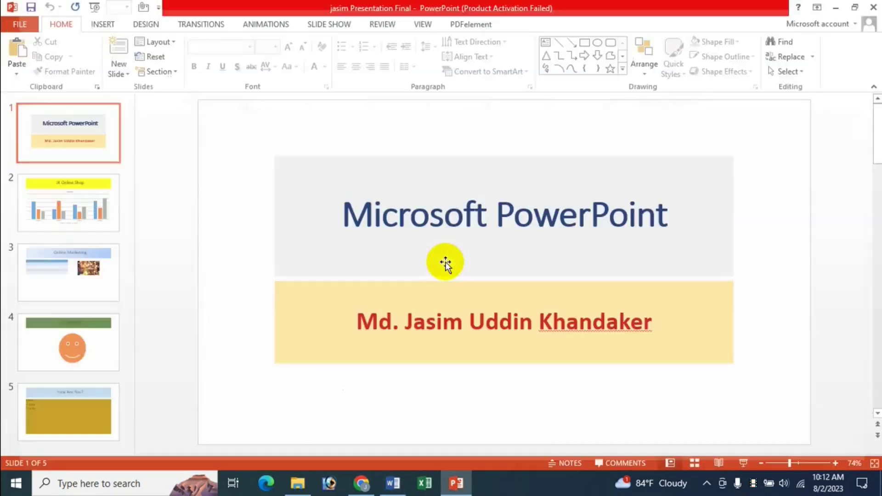
Step: Create Word handouts using the 'Outline only' layout
click(20, 25)
click(62, 226)
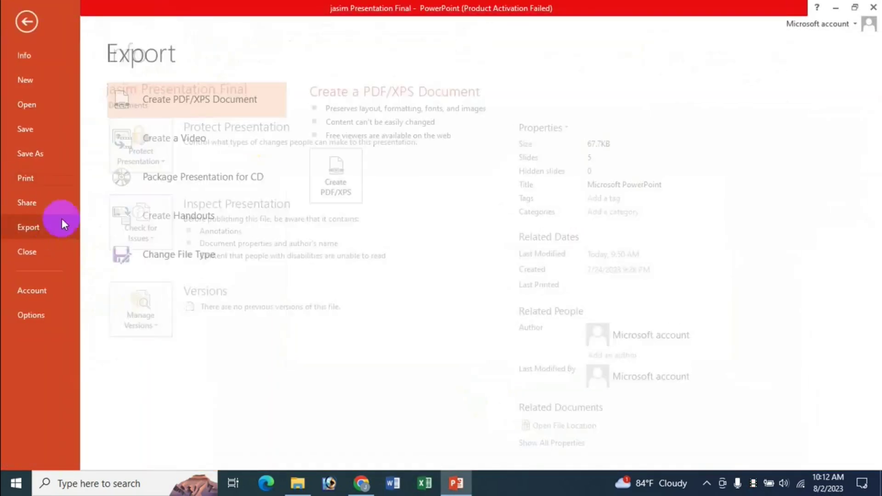
click(211, 215)
click(340, 190)
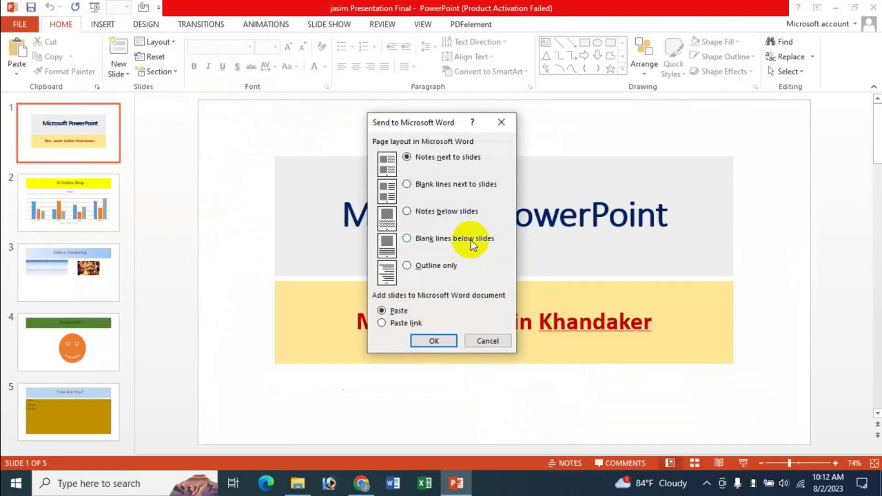
click(470, 241)
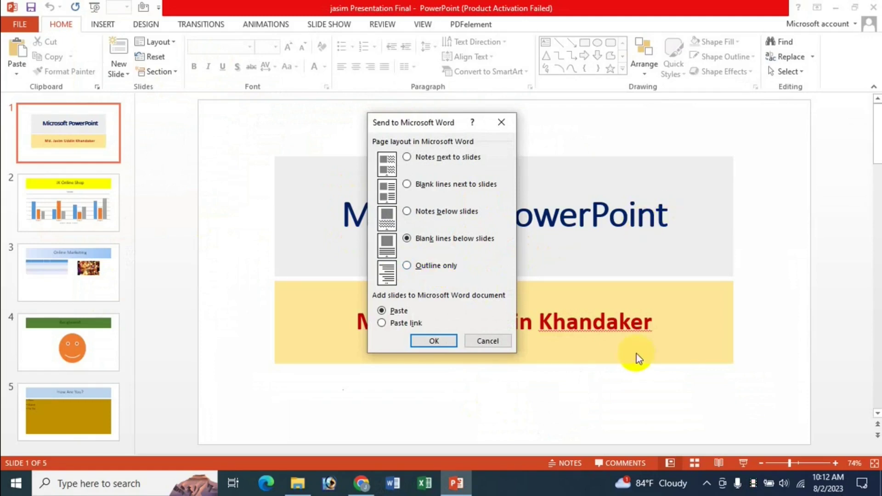
click(433, 266)
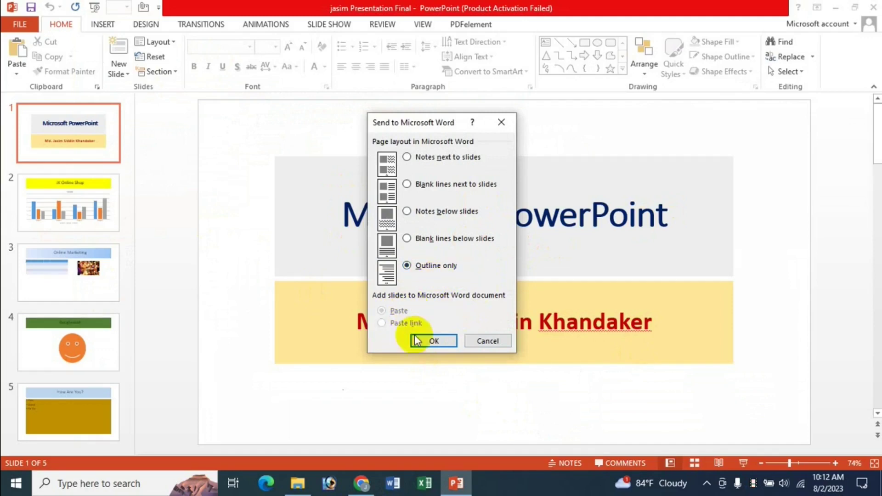
click(431, 340)
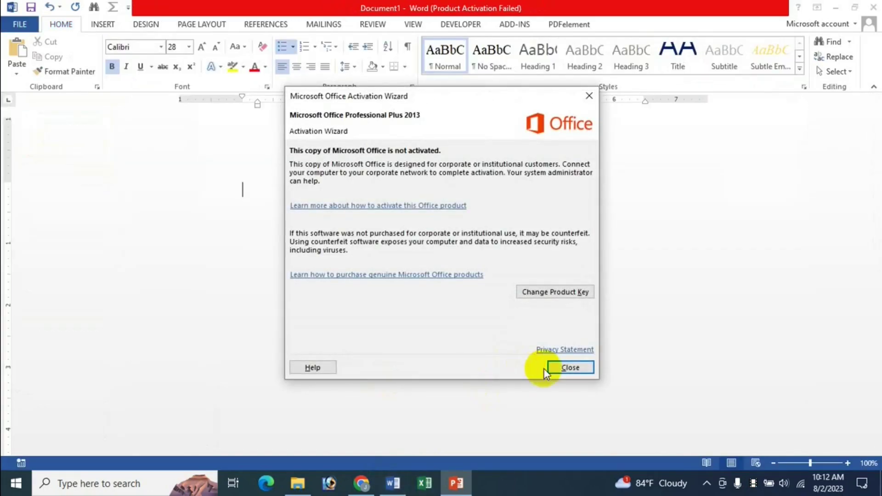
Step: Review the 18-word bulleted outline in Document1, then close it with Don't Save
click(569, 368)
scroll(419, 336, down, 3)
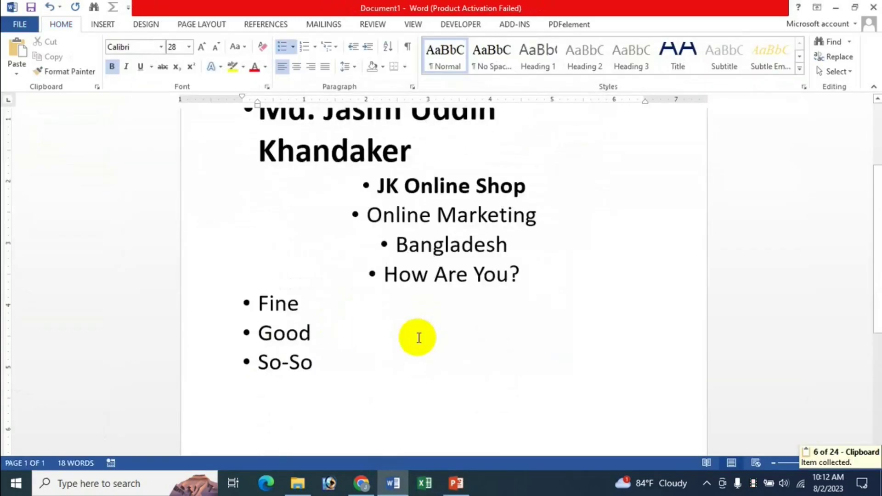
scroll(419, 338, down, 4)
scroll(418, 338, down, 1)
scroll(414, 338, up, 7)
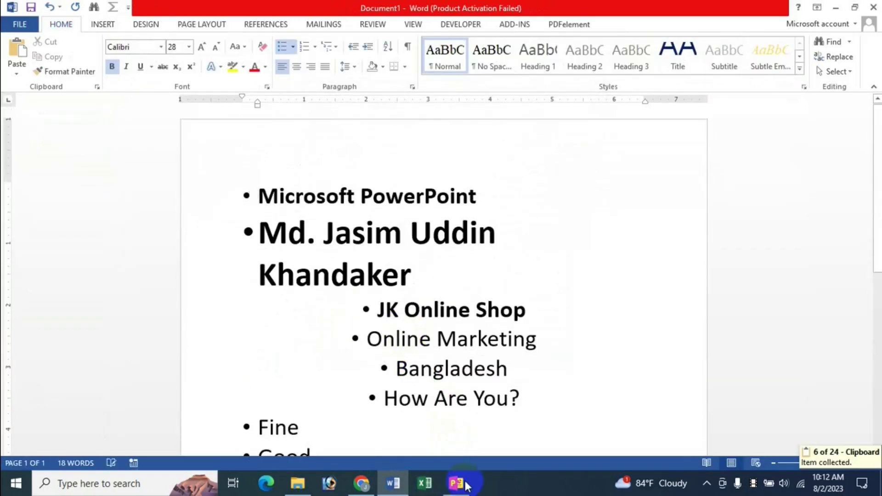
click(457, 484)
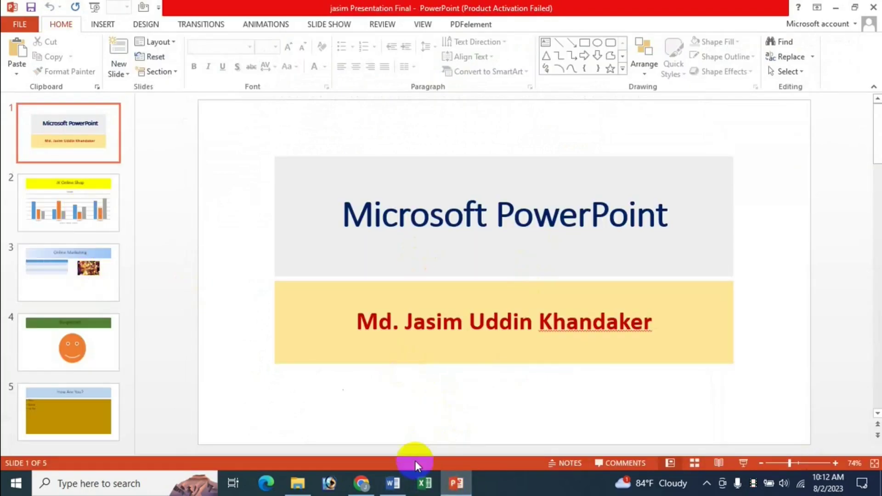
click(394, 484)
scroll(361, 344, down, 3)
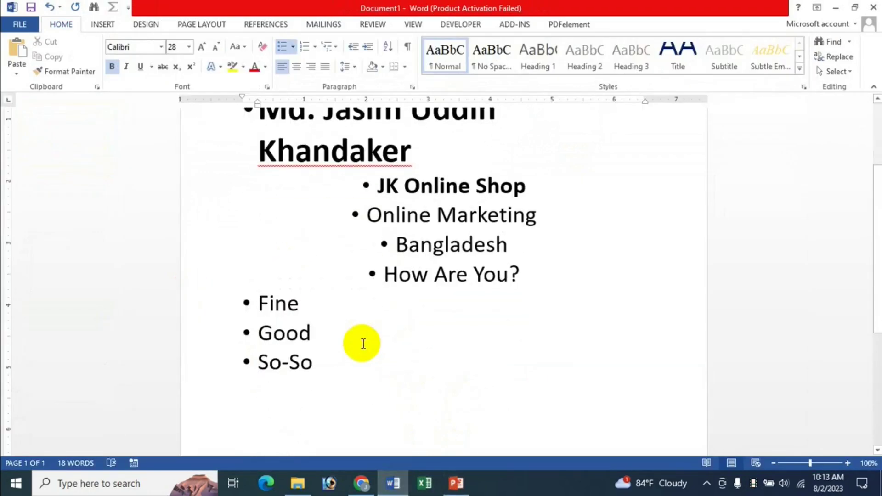
scroll(363, 343, up, 3)
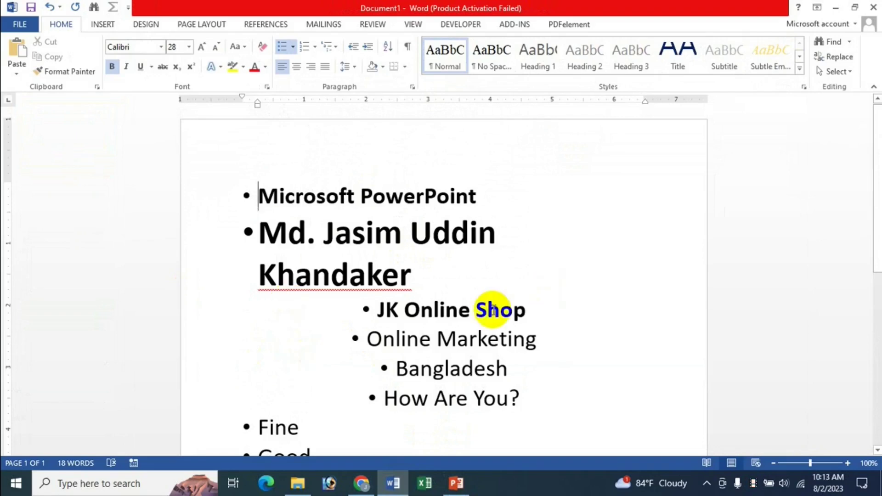
click(874, 12)
click(447, 266)
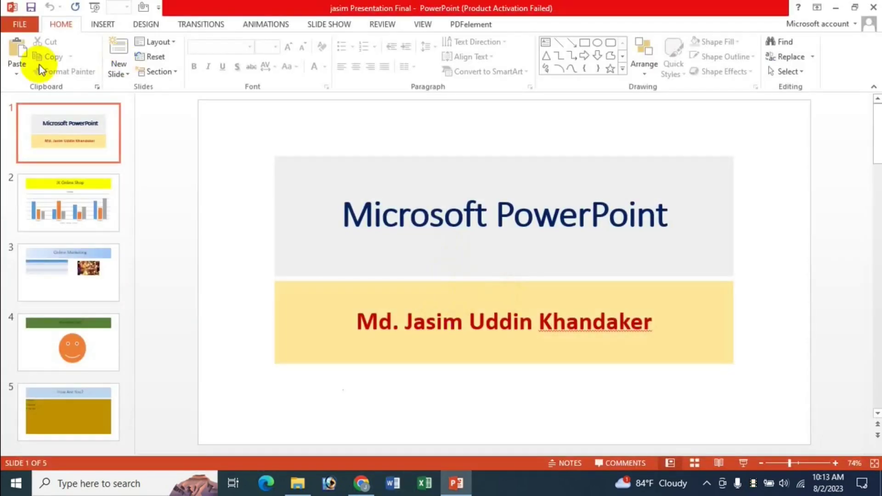
Step: Open the Send to Microsoft Word dialog from File > Export > Create Handouts
click(20, 24)
click(37, 231)
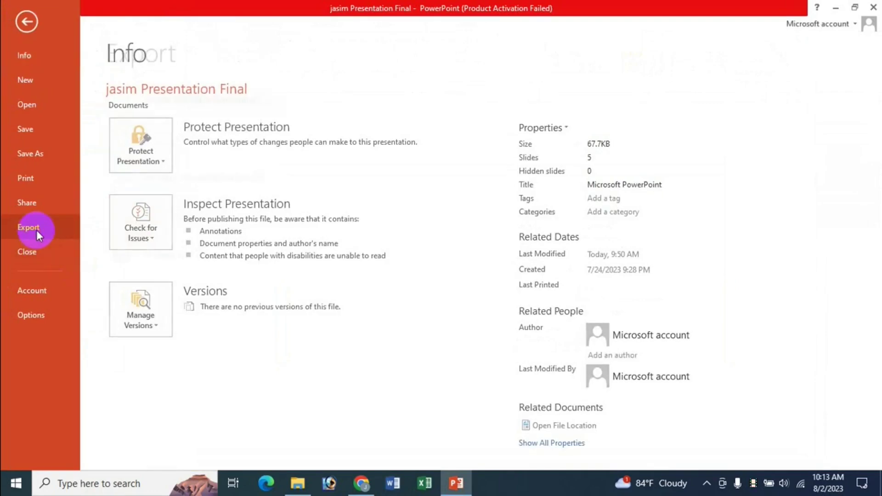
click(194, 220)
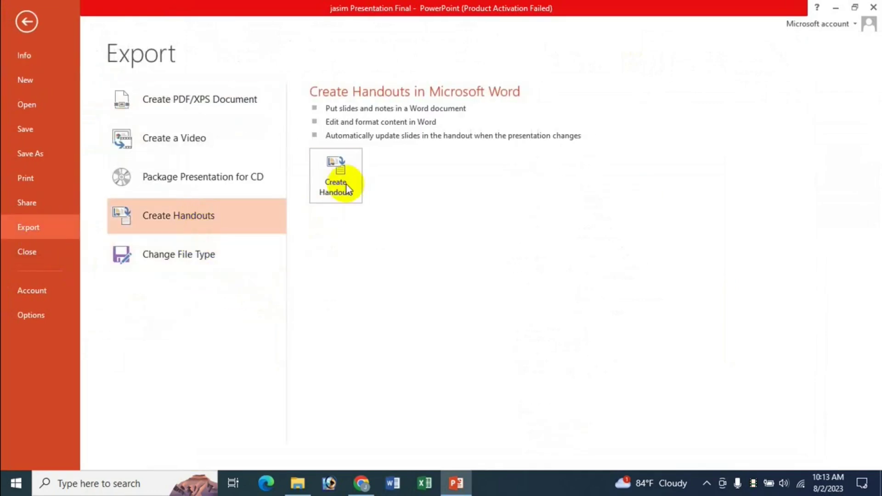
click(345, 187)
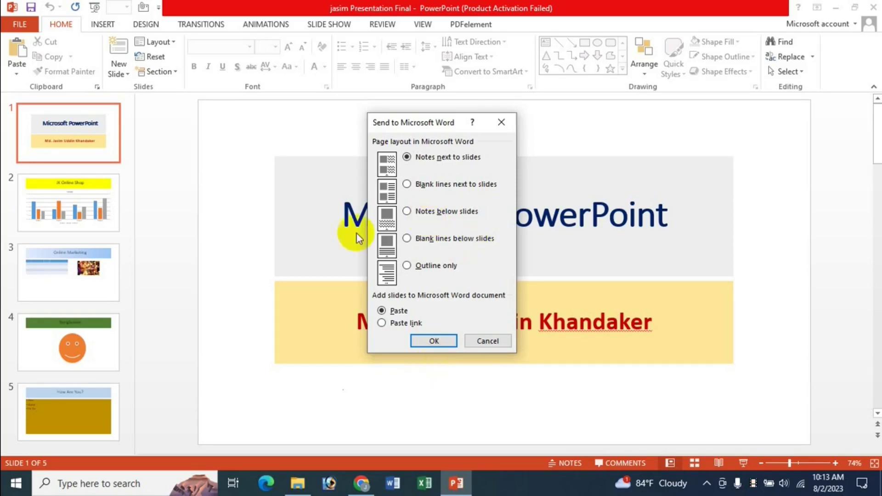
Step: View the YouTube channel's Videos tab in Chrome, then return to PowerPoint
click(361, 482)
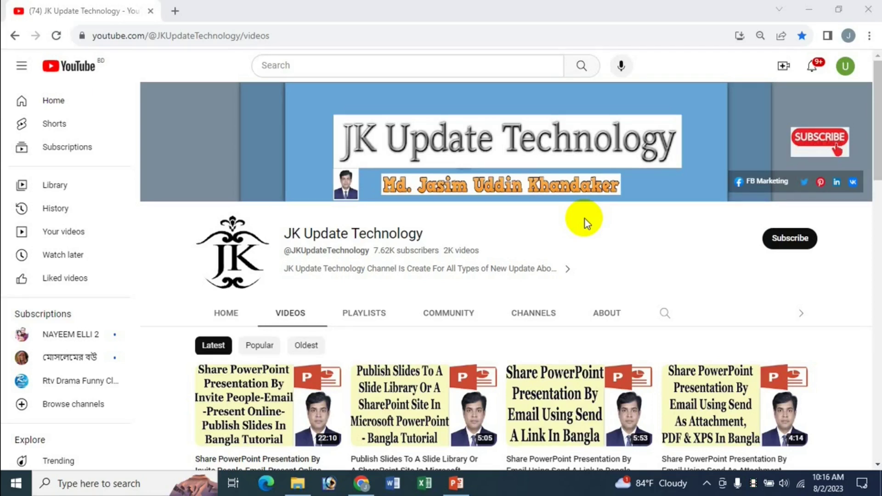
click(456, 483)
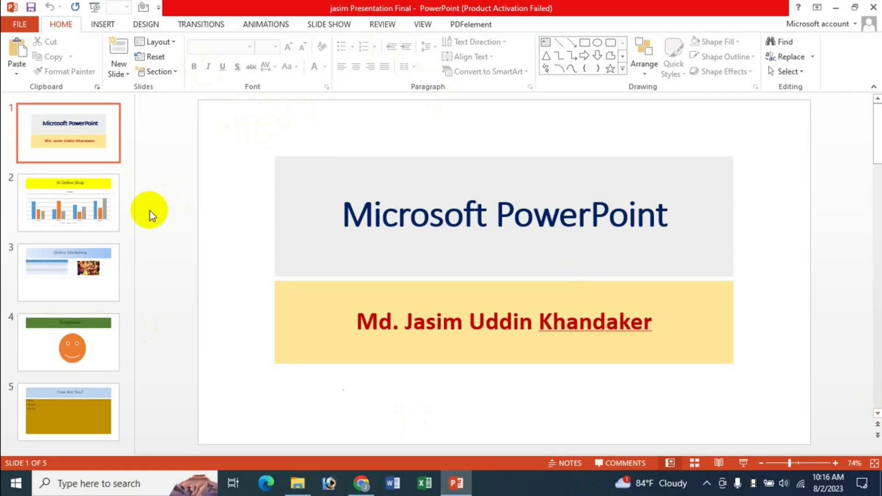
Step: Pick PowerPoint 97-2003 Presentation under Change File Type and bring up Save As
click(15, 24)
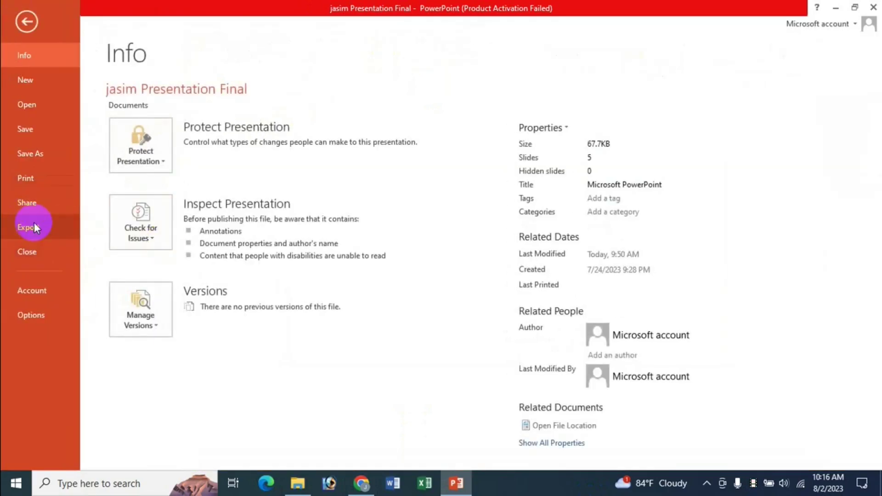
click(29, 226)
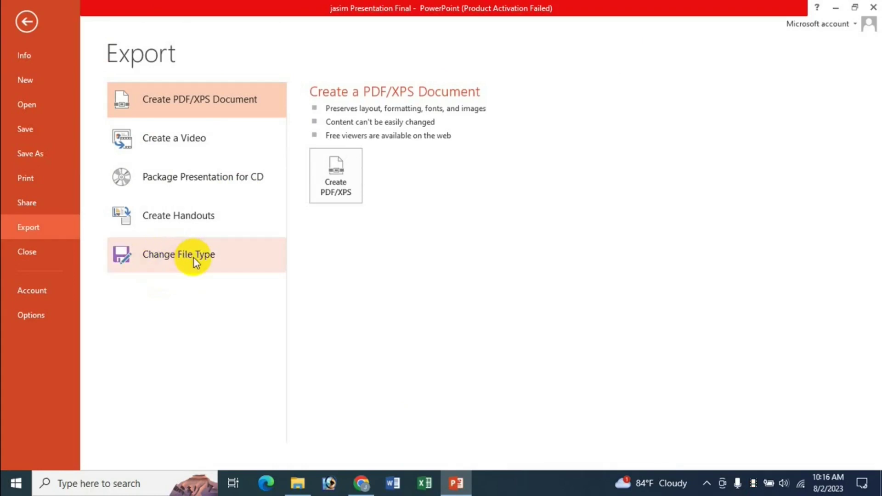
click(174, 259)
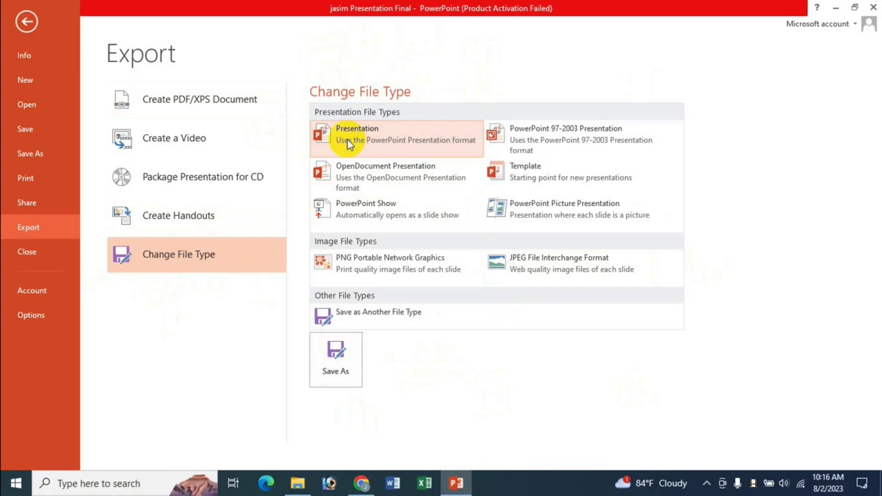
click(348, 140)
click(380, 129)
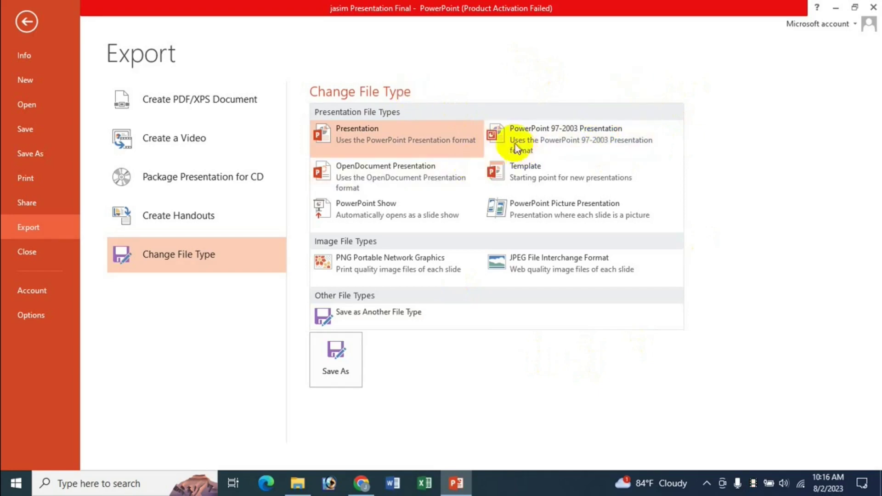
click(562, 132)
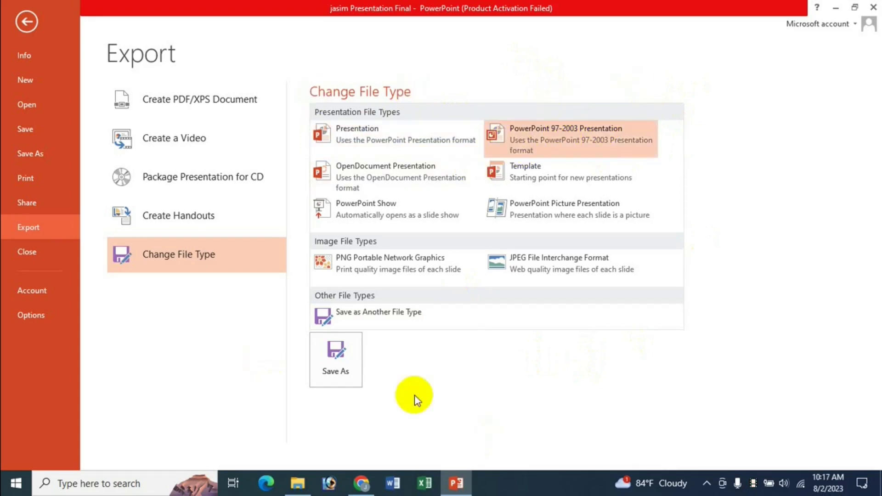
click(340, 377)
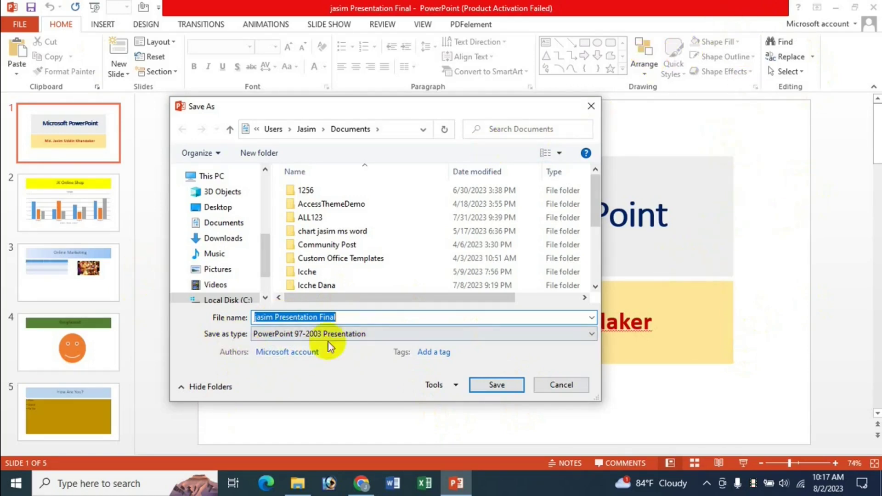
Step: Cancel the 97-2003 save and choose the PNG file type under Change File Type
click(562, 385)
click(21, 25)
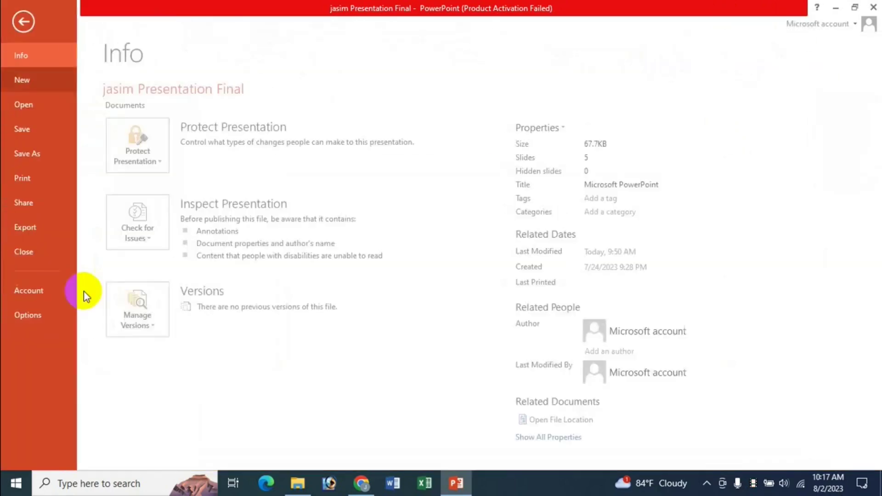
click(44, 225)
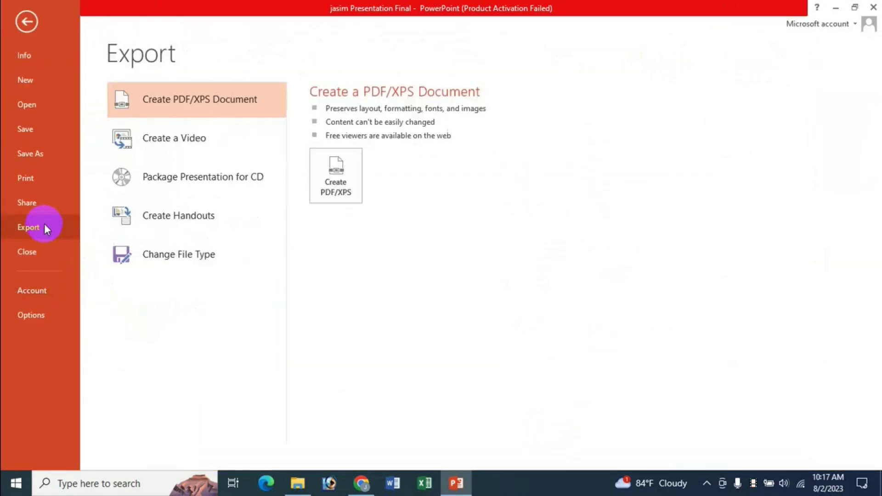
click(204, 257)
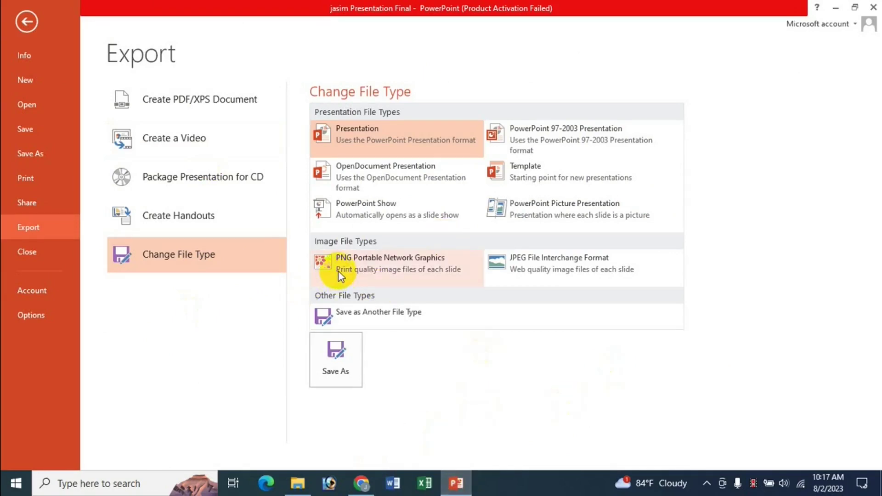
click(375, 266)
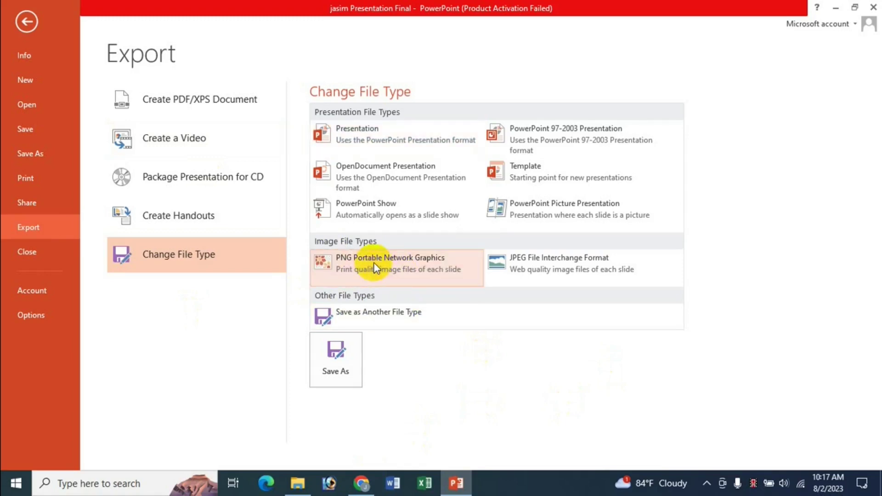
click(335, 373)
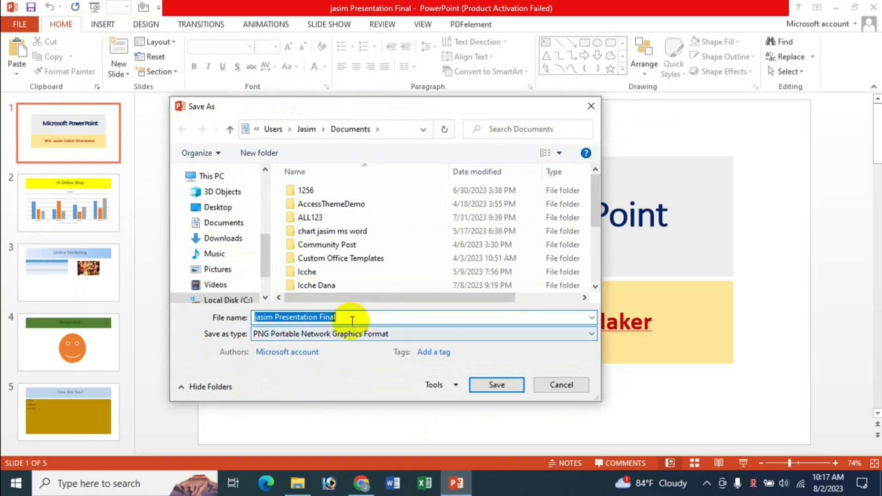
Step: Save the PNG images as '011', exporting All Slides, and dismiss the confirmation
click(324, 317)
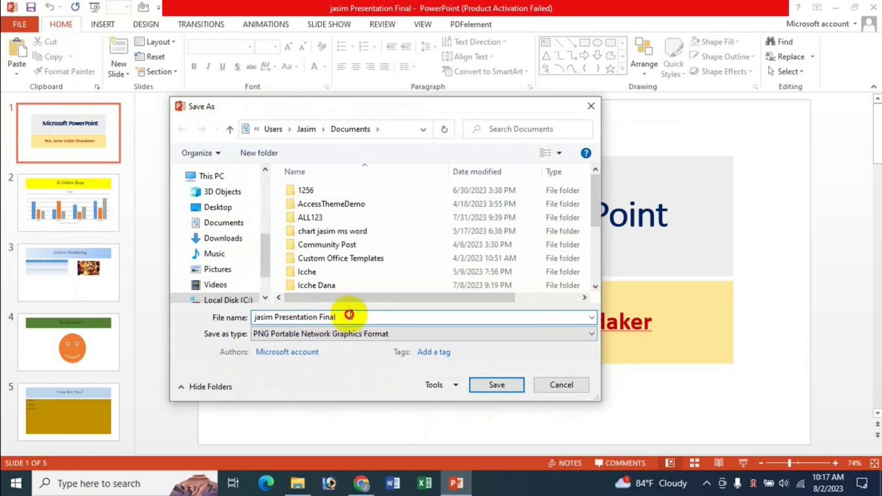
drag(346, 317, 256, 317)
text(0)
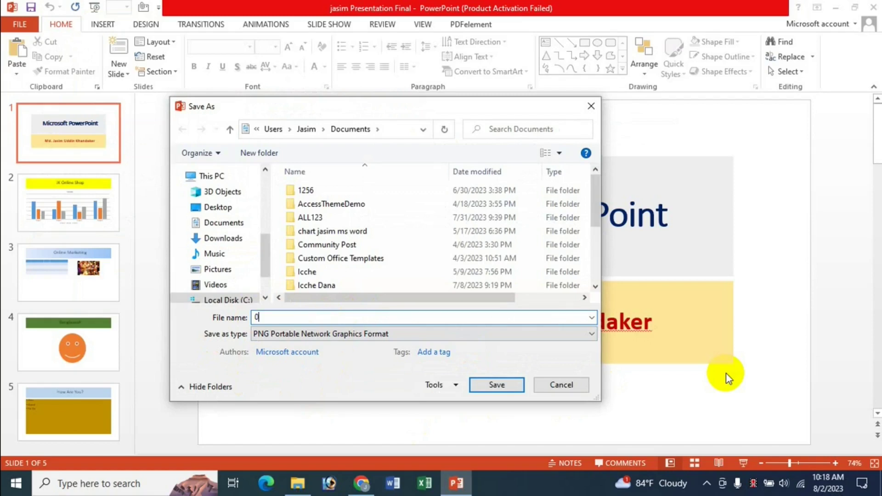
text(11)
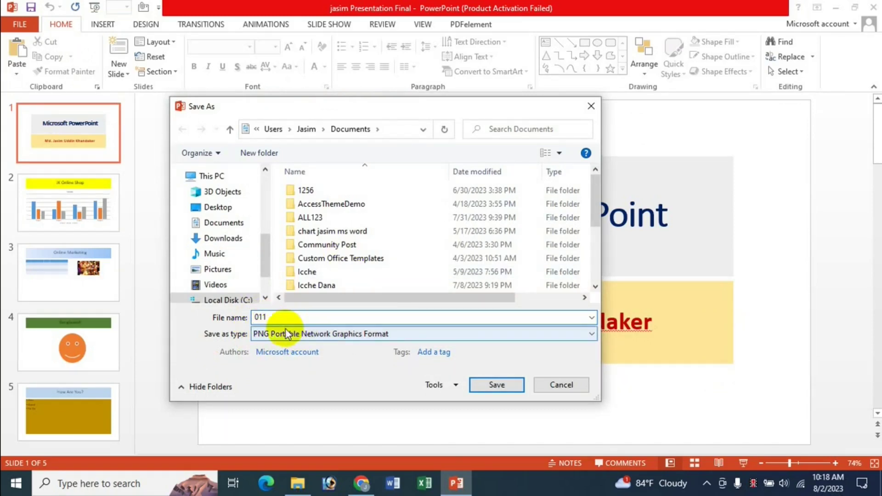
click(487, 385)
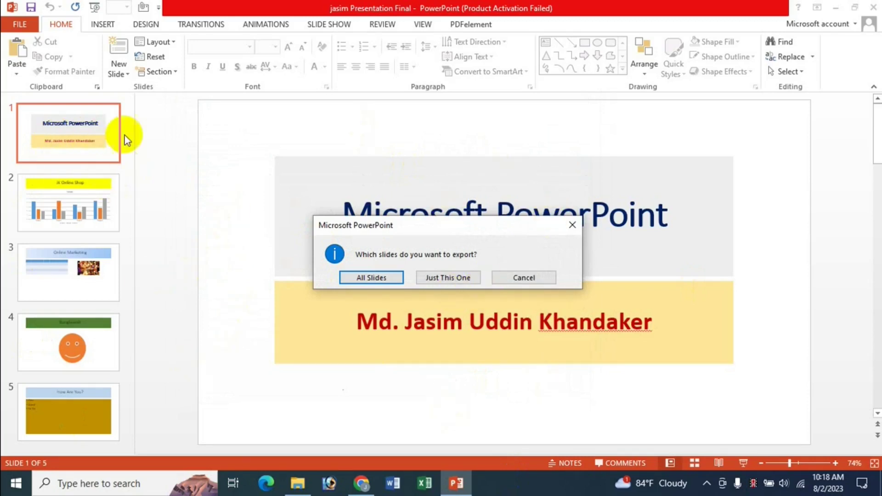
drag(486, 220, 433, 268)
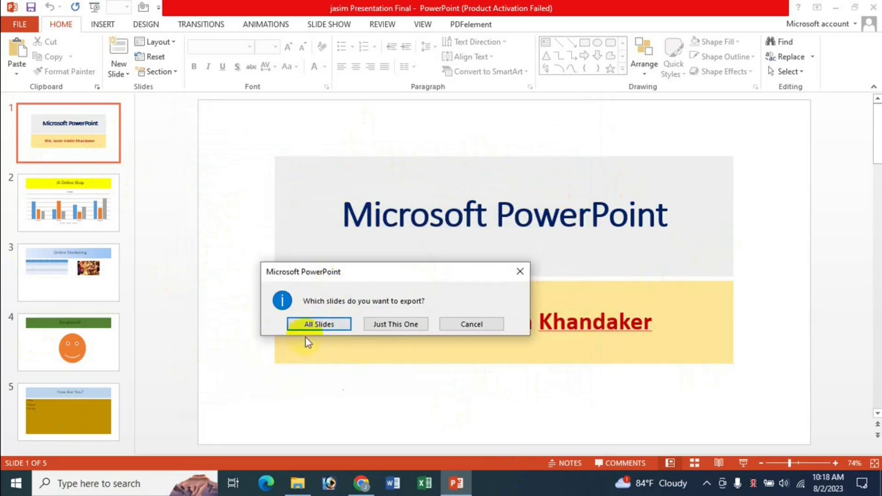
click(308, 325)
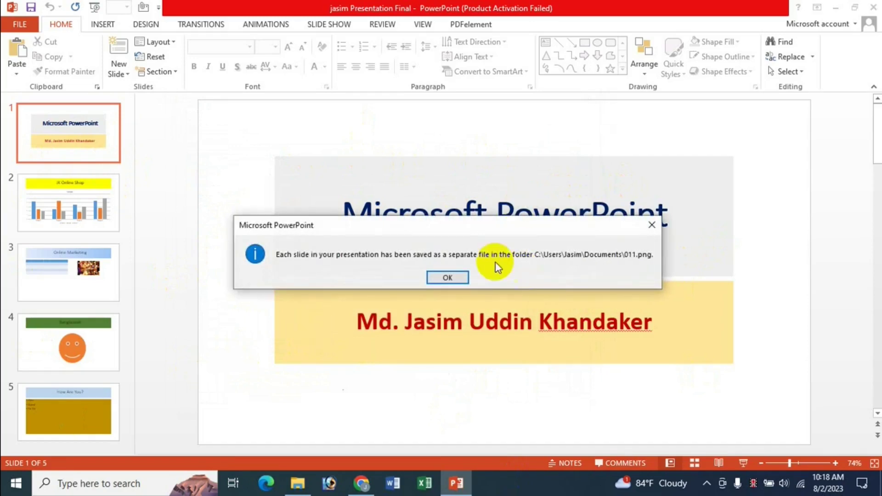
click(448, 278)
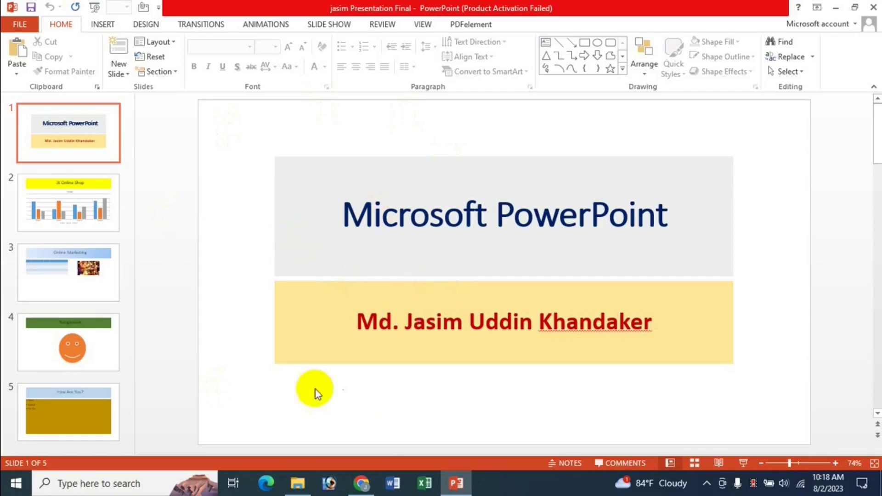
Step: Open the 011 folder in Documents to show the Slide1 through Slide5 PNG images
click(297, 483)
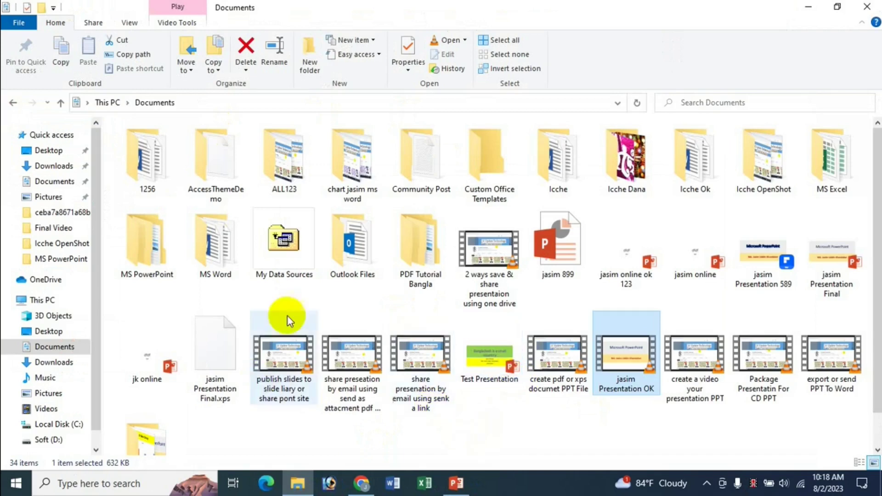
click(63, 350)
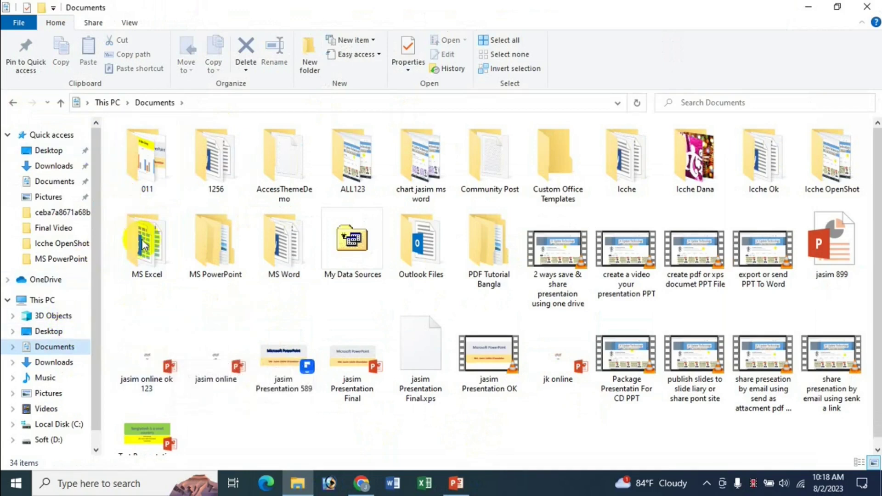
double_click(149, 180)
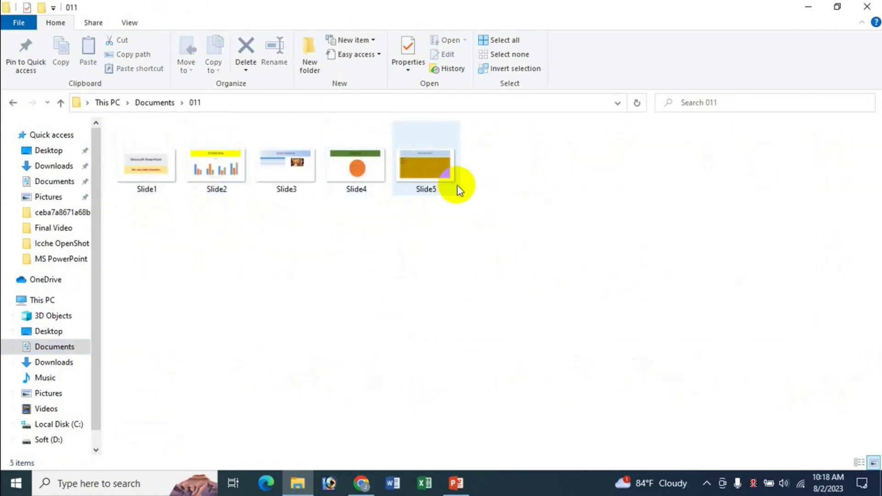
mouse_move(426, 165)
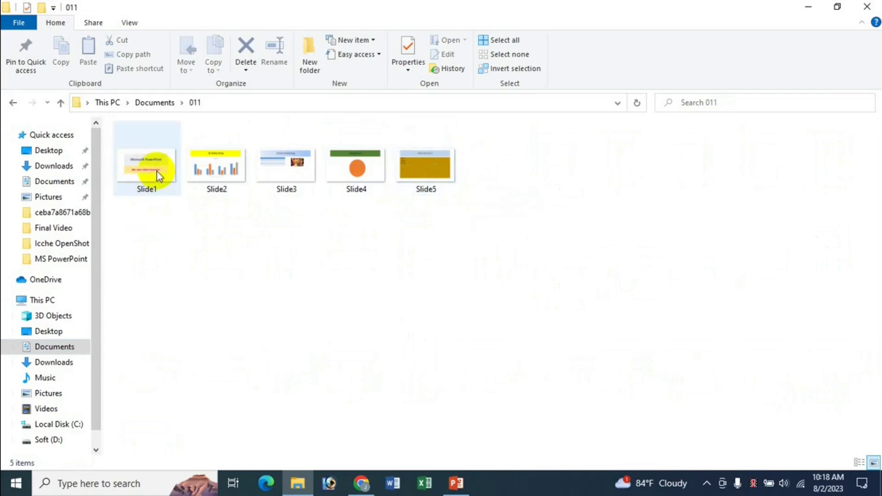
mouse_move(147, 165)
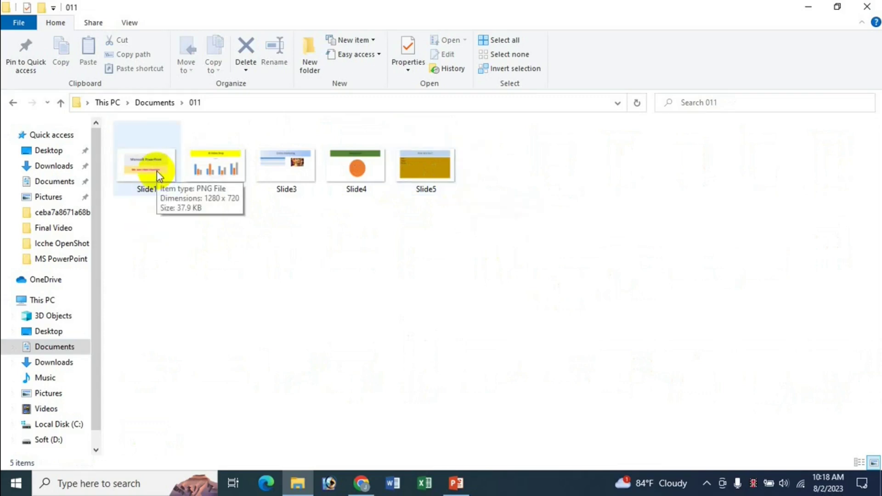
double_click(156, 170)
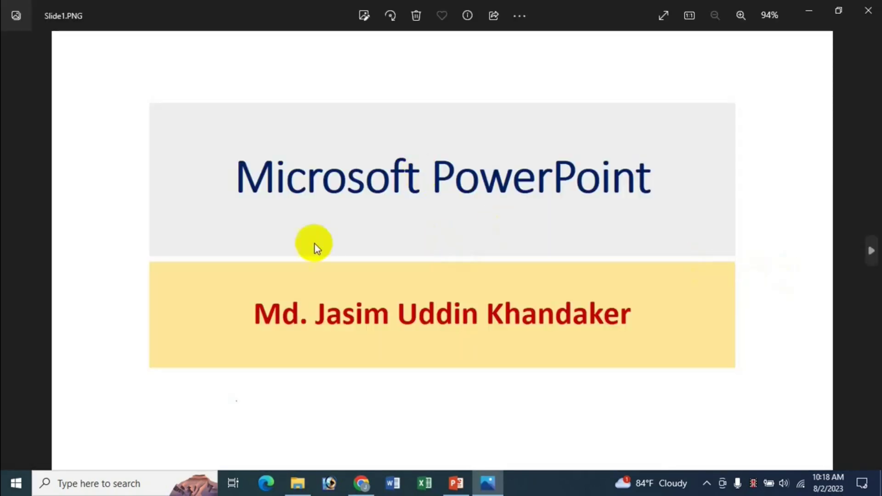
click(872, 252)
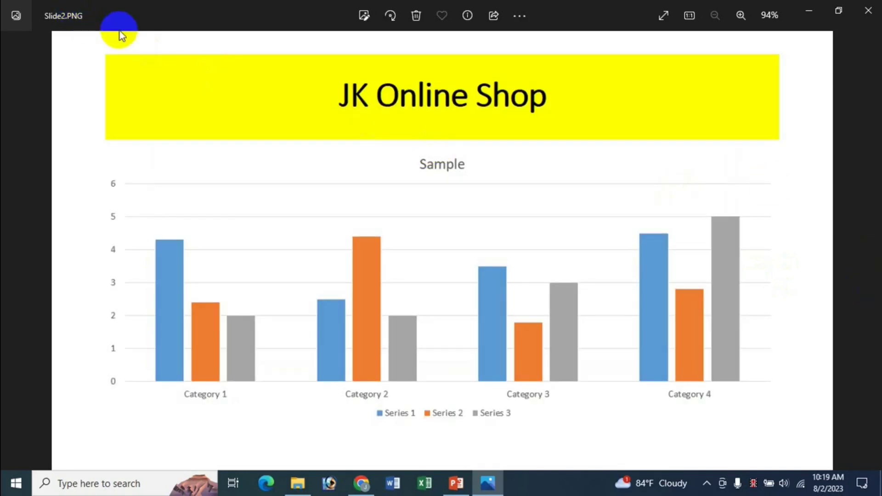
click(871, 250)
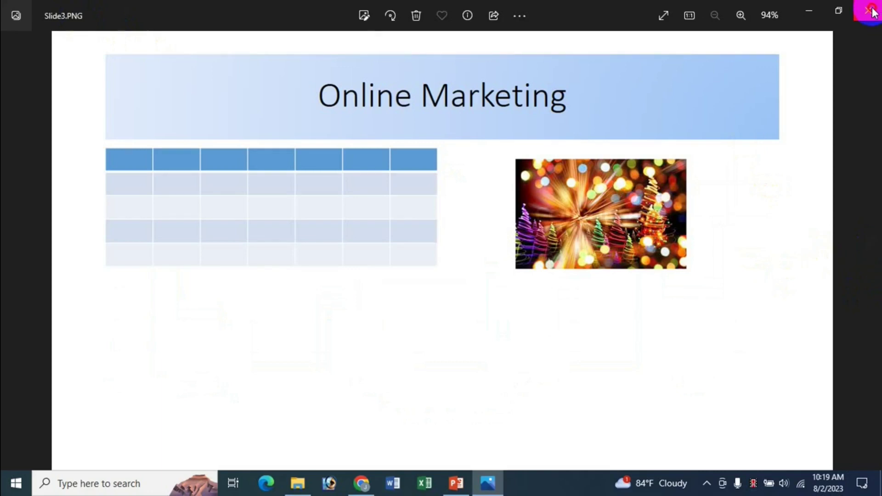
click(872, 12)
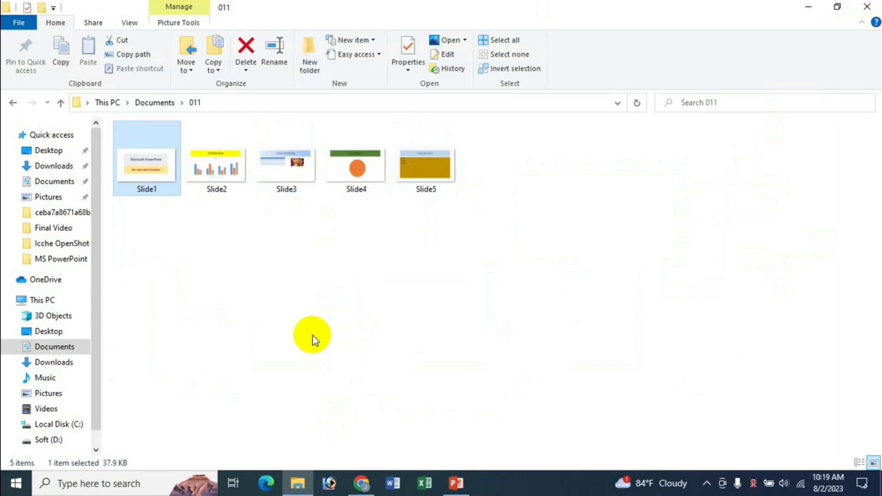
Step: Export all slides as separate JPEG File Interchange Format images under the name 022
click(456, 483)
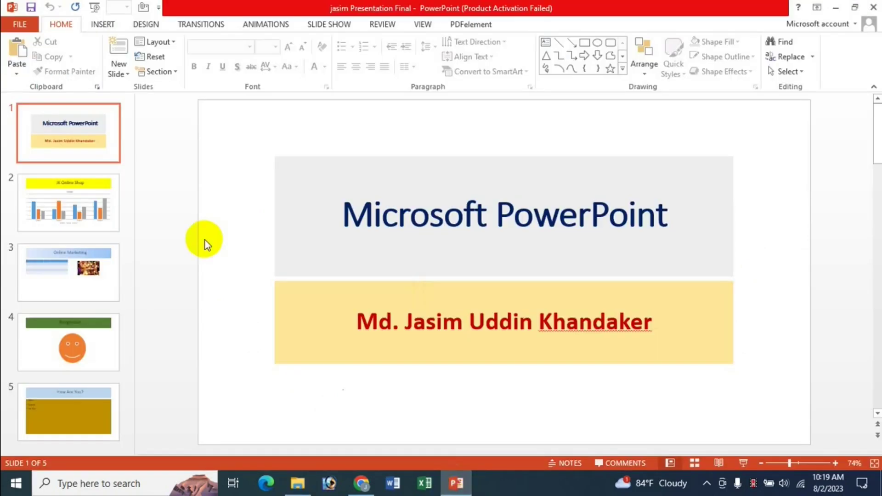
click(18, 28)
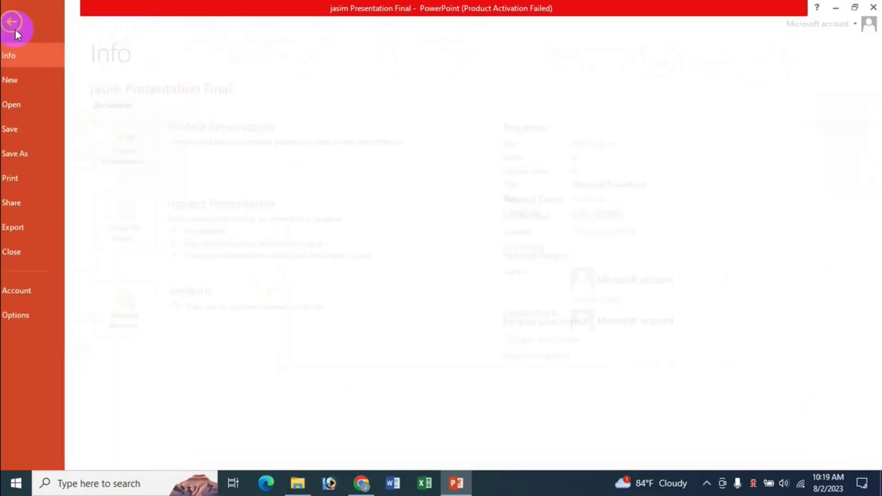
click(37, 232)
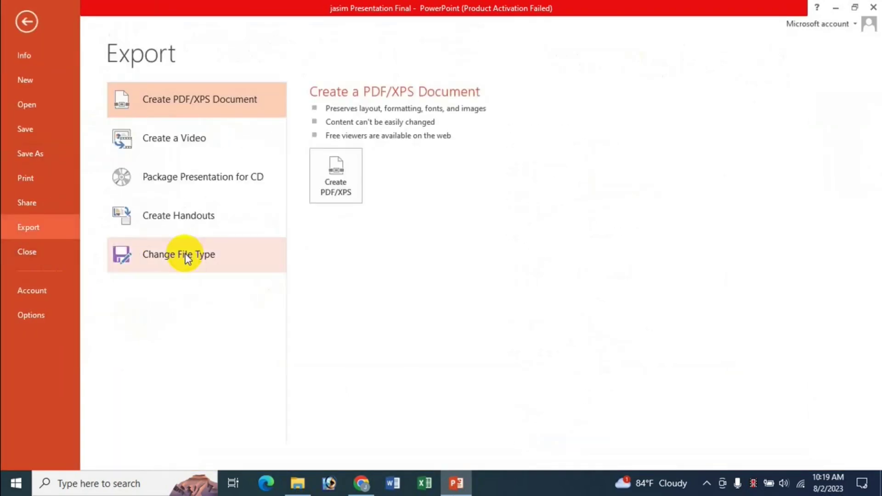
click(188, 258)
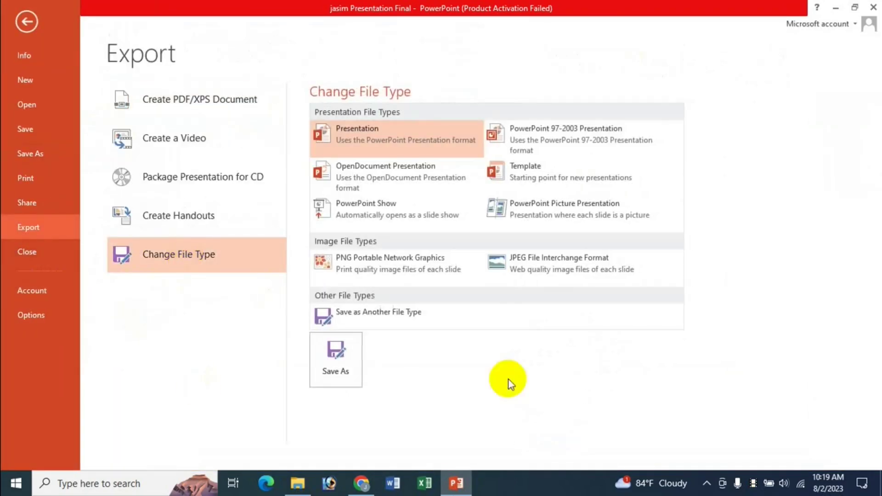
click(530, 266)
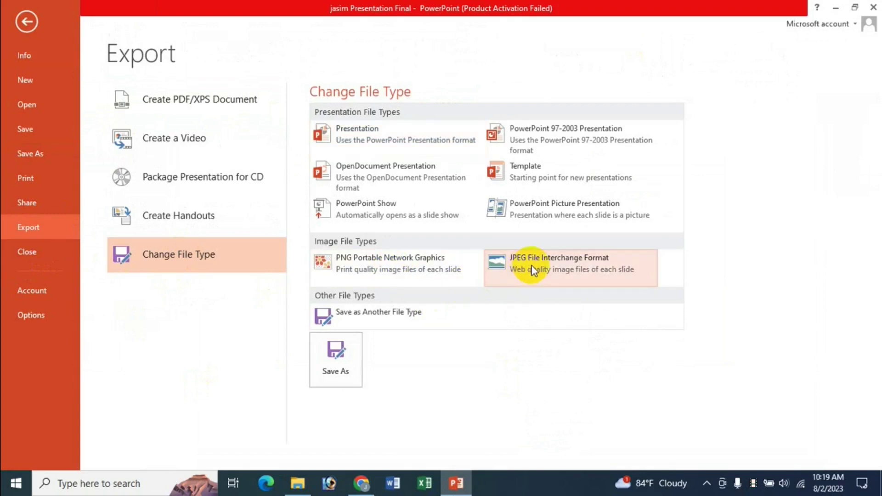
click(348, 371)
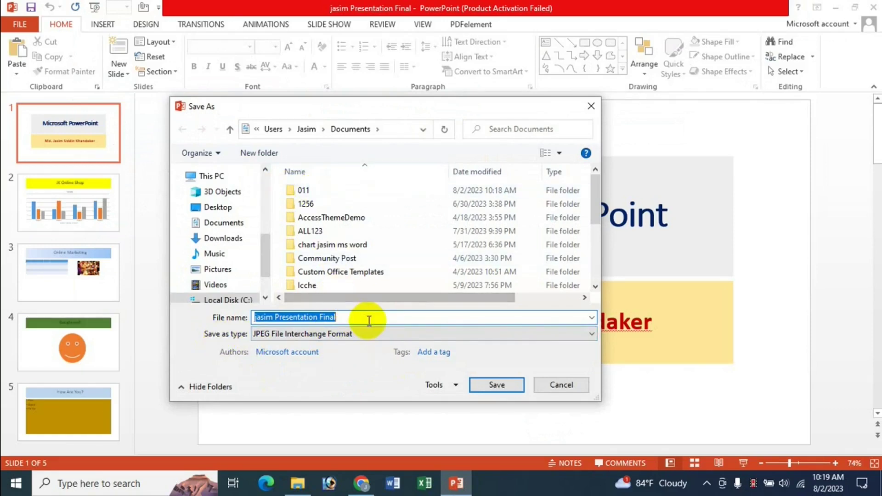
text(022)
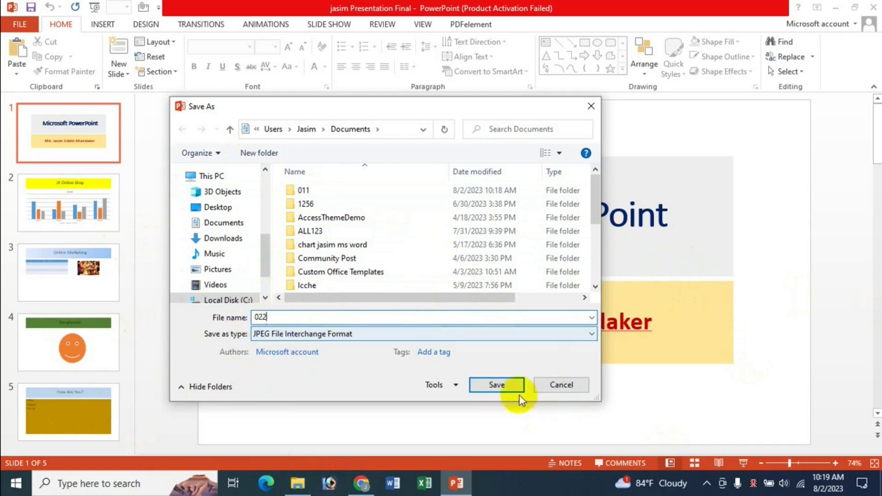
click(498, 384)
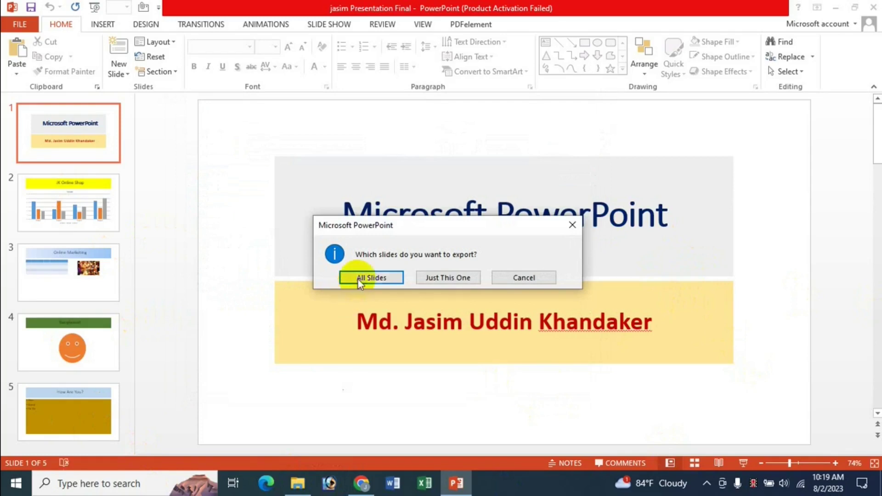
click(358, 277)
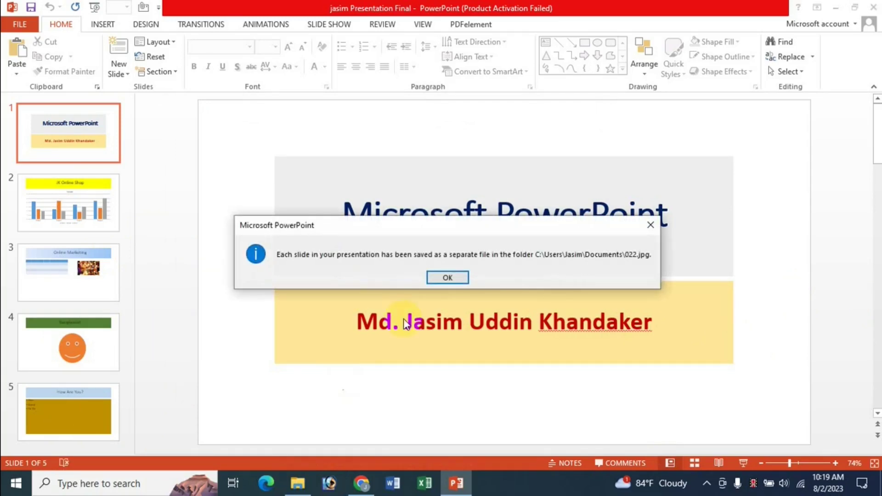
click(449, 275)
Step: Check the five JPG slide images in Documents\022 and preview Slide2 in Photos
click(298, 483)
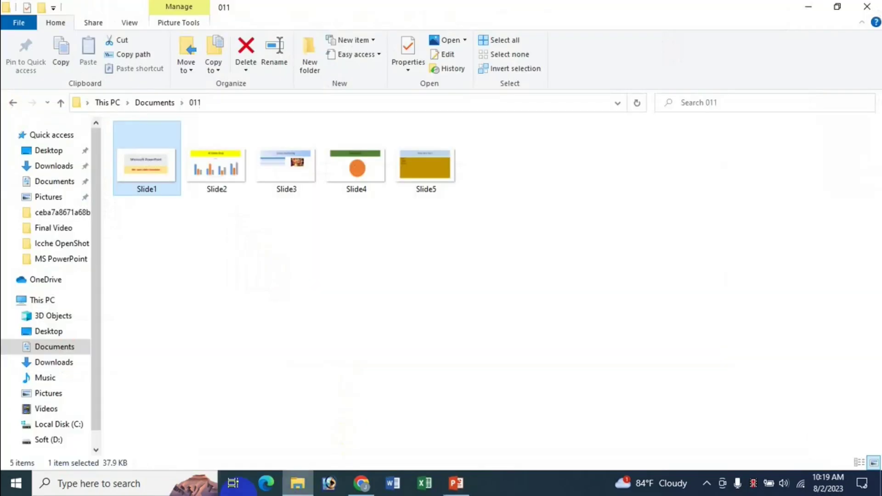
click(60, 348)
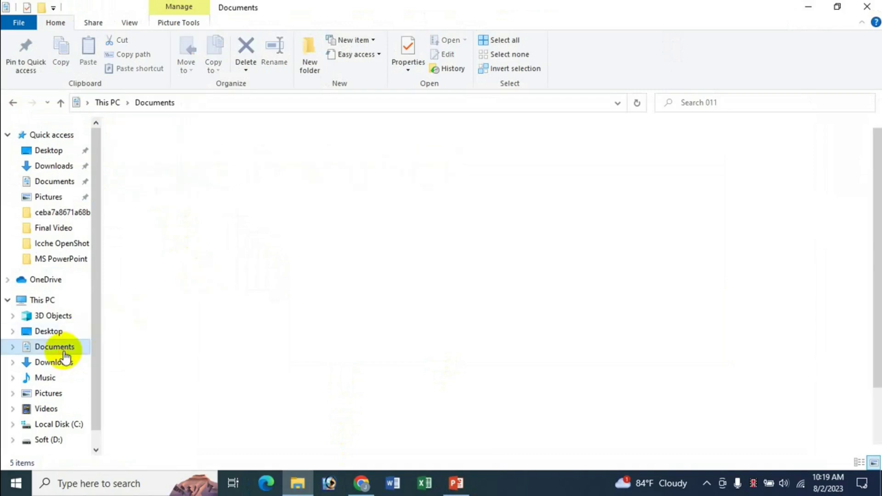
click(220, 189)
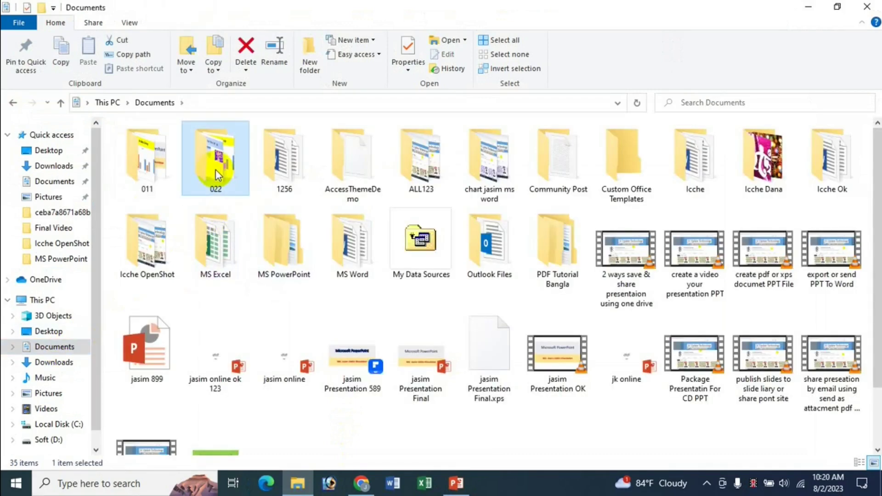
double_click(218, 175)
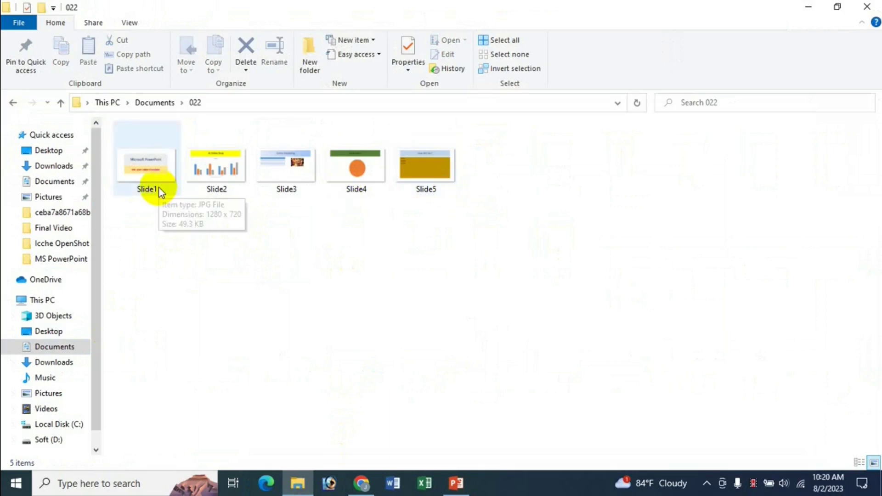
mouse_move(147, 169)
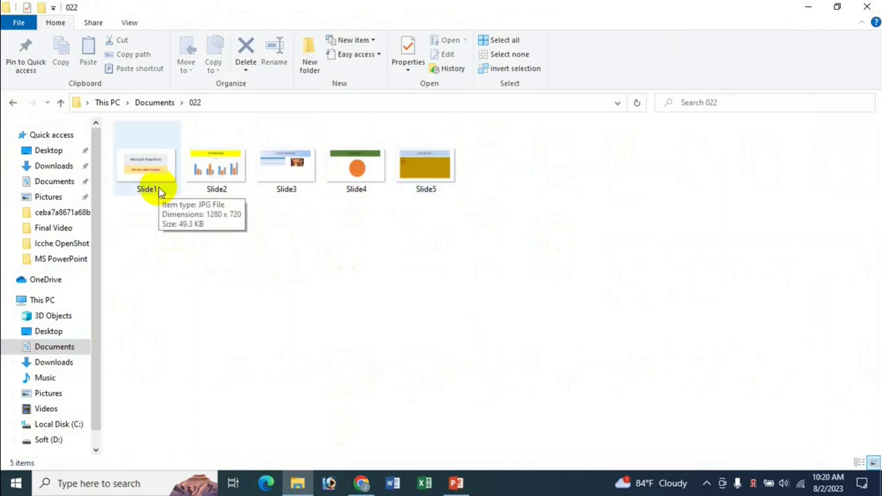
double_click(216, 170)
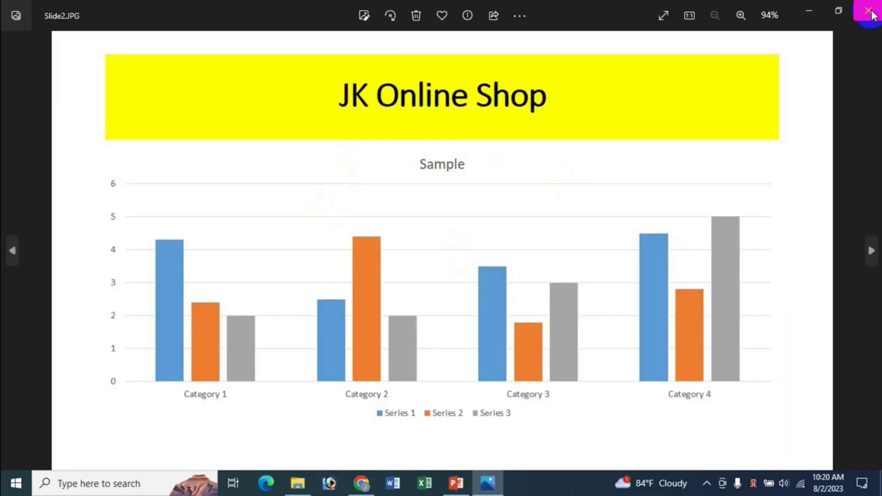
click(867, 9)
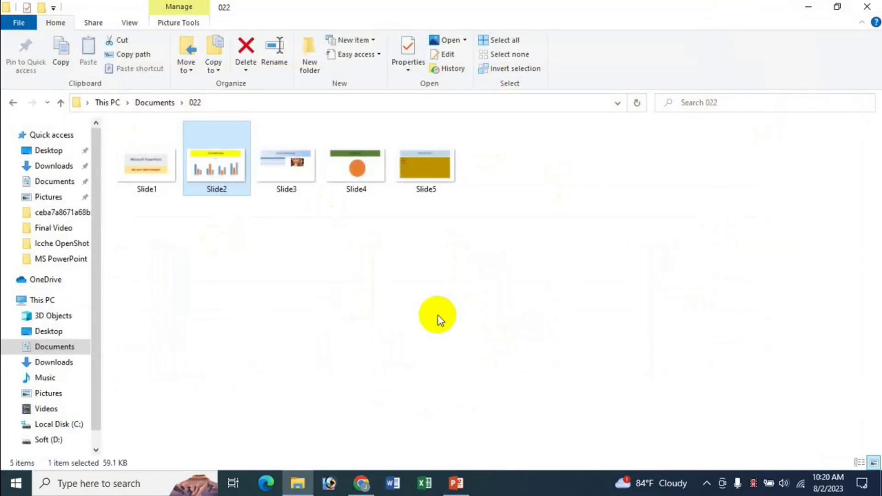
click(456, 482)
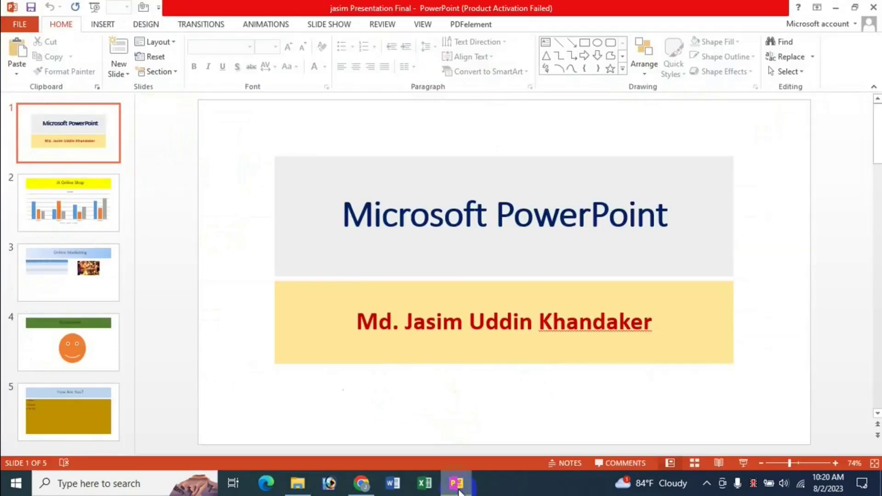
click(30, 30)
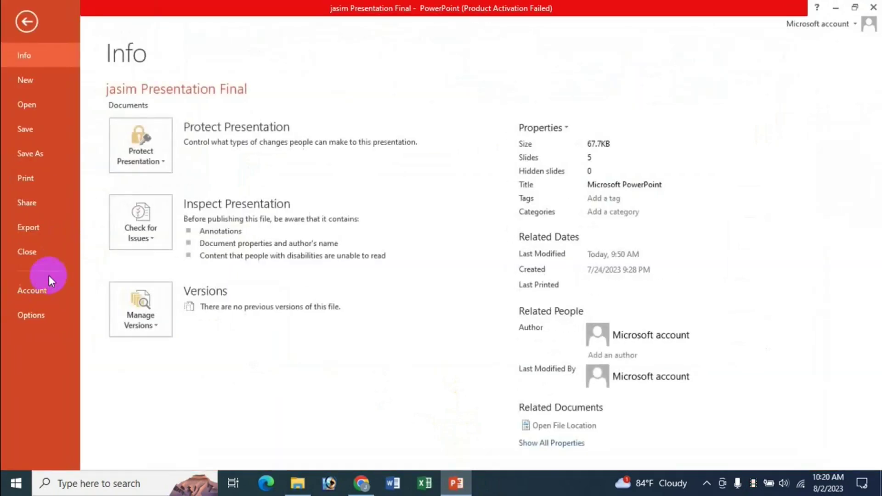
click(41, 229)
click(191, 264)
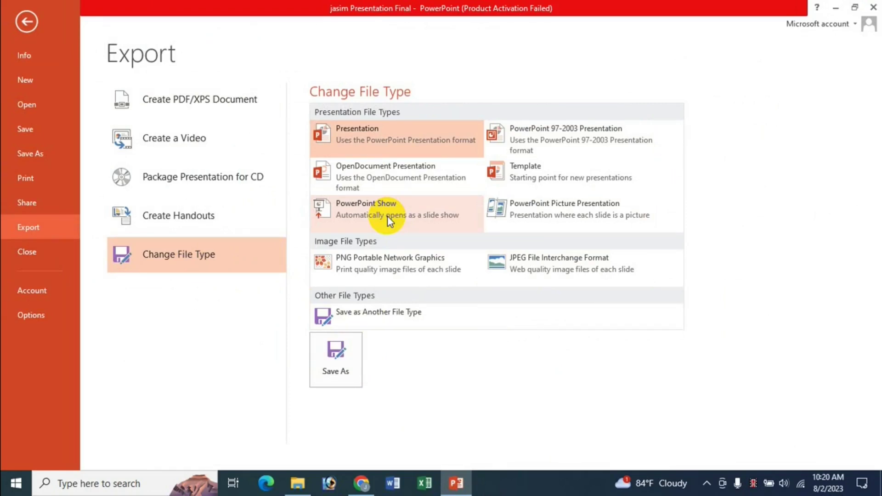
click(405, 313)
click(340, 379)
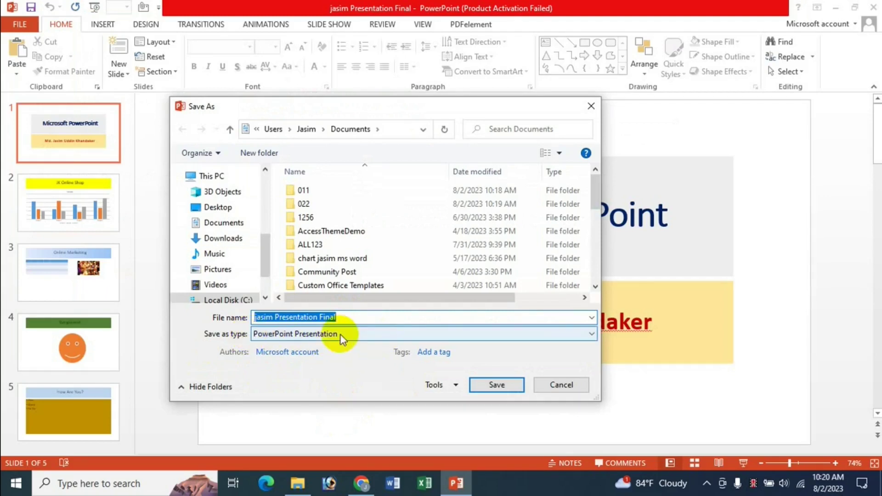
click(592, 336)
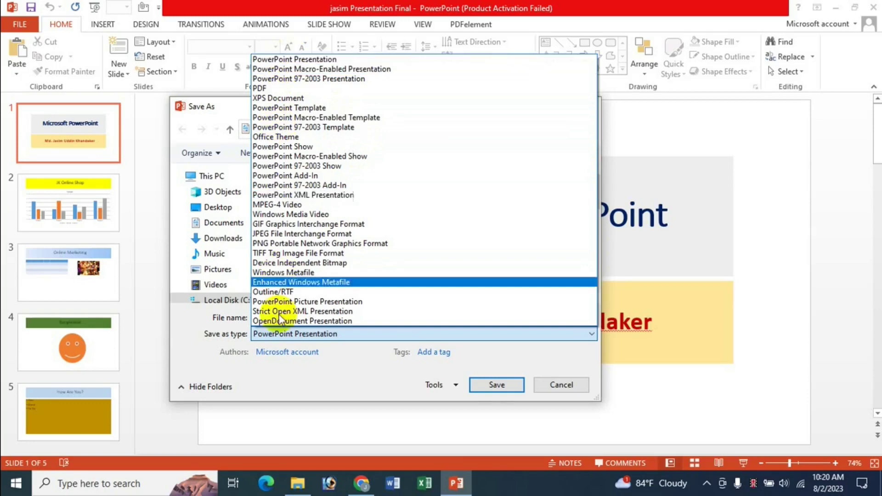
click(321, 383)
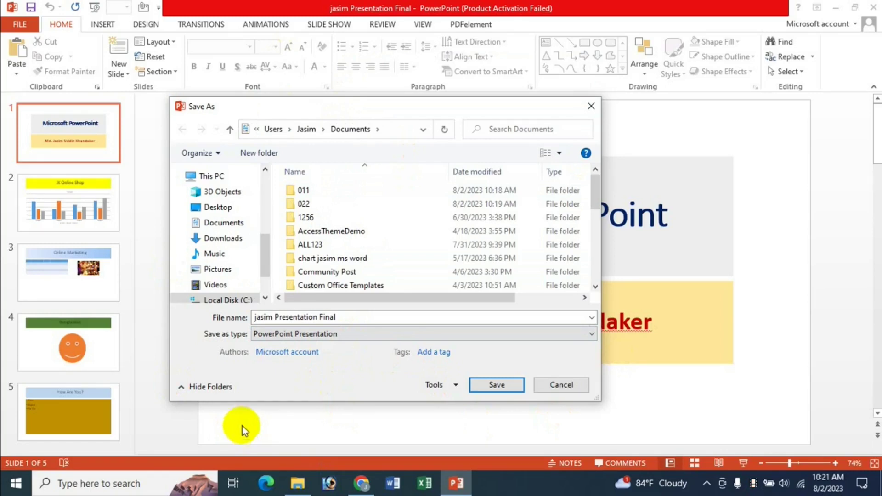
click(559, 385)
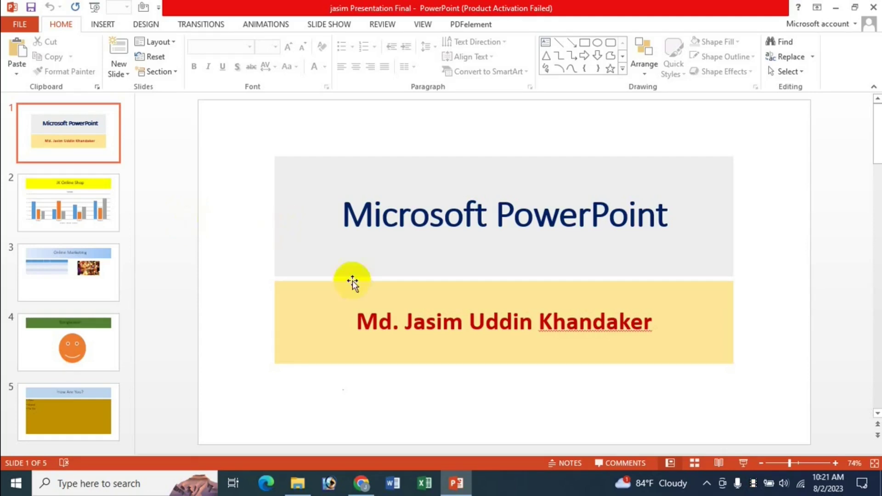
Step: Switch to Chrome showing the JK Update Technology YouTube channel's Videos page
click(362, 484)
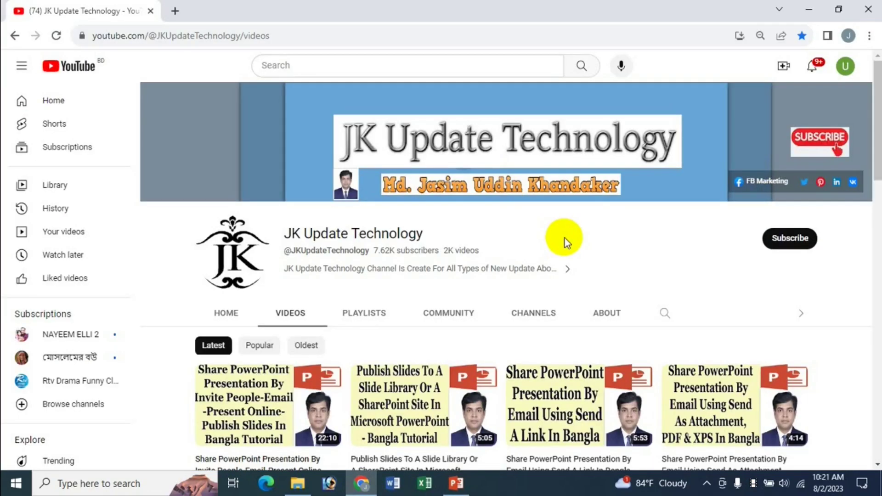